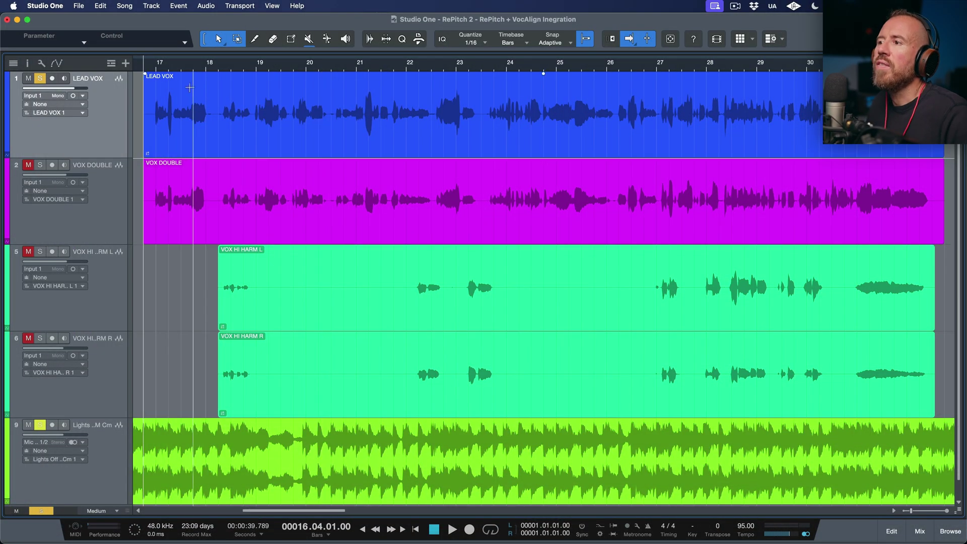
Open the lead vocal in the pitch editor and play back the tuned lead.
{"action": "left_click", "coordinate": [268, 201]}
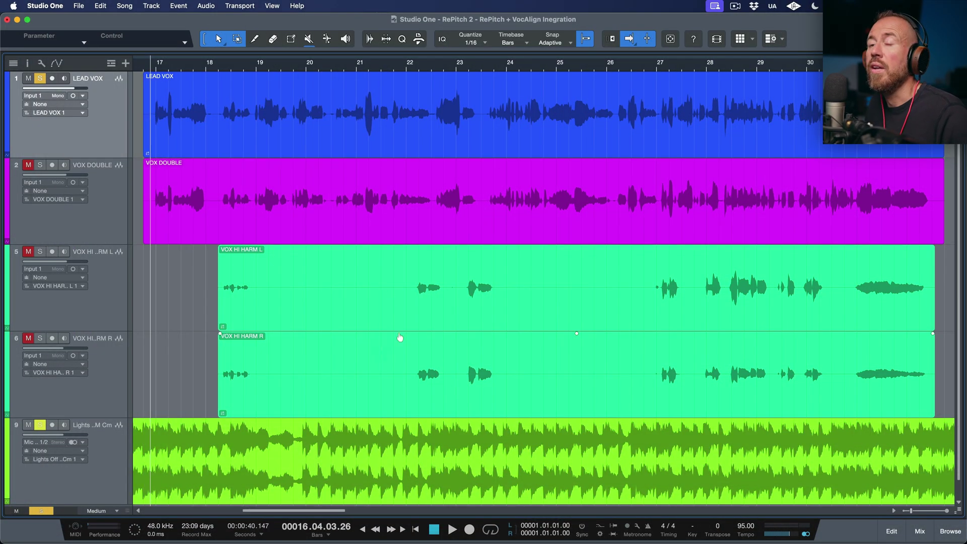
{"action": "left_click", "coordinate": [270, 140]}
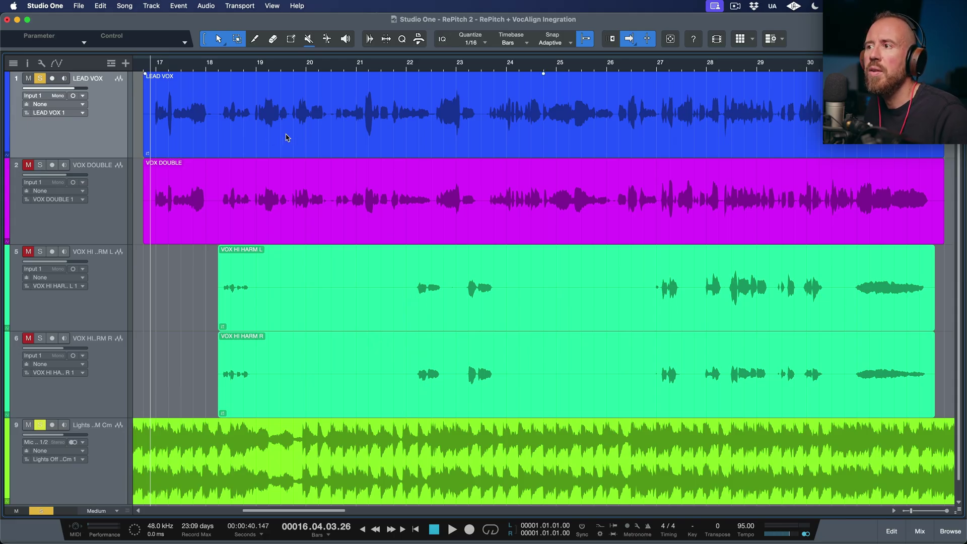
{"action": "left_click", "coordinate": [343, 206]}
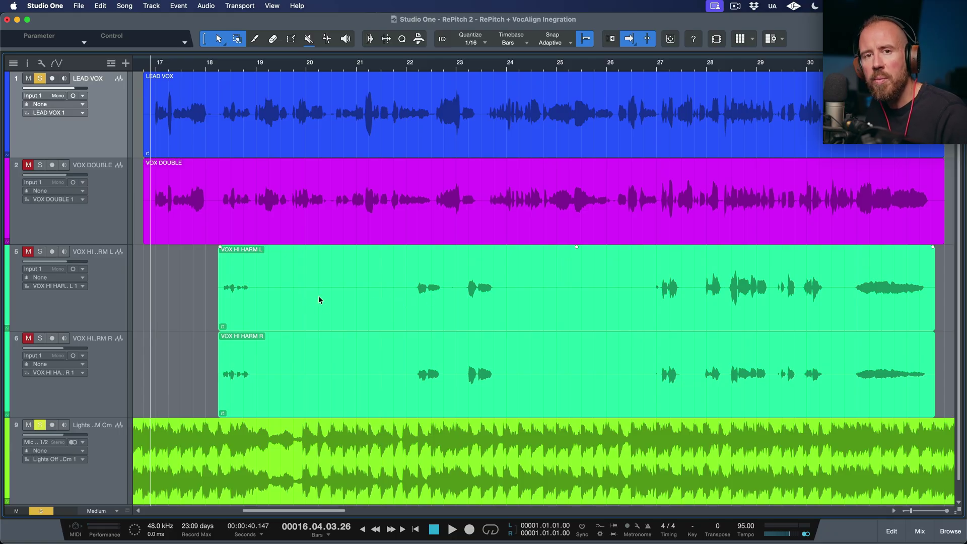
{"action": "double_click", "coordinate": [261, 146]}
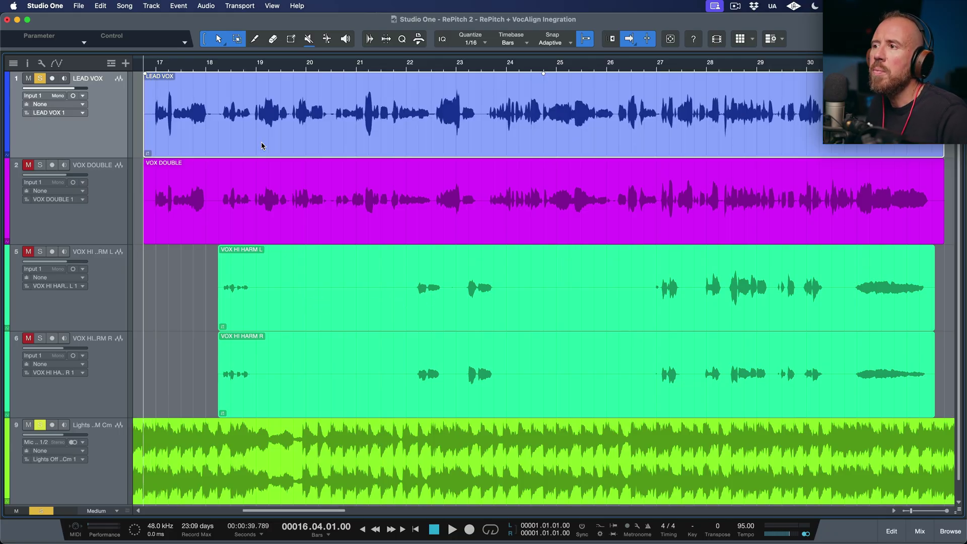
{"action": "scroll", "coordinate": [264, 216], "scroll_direction": "up", "scroll_amount": 5}
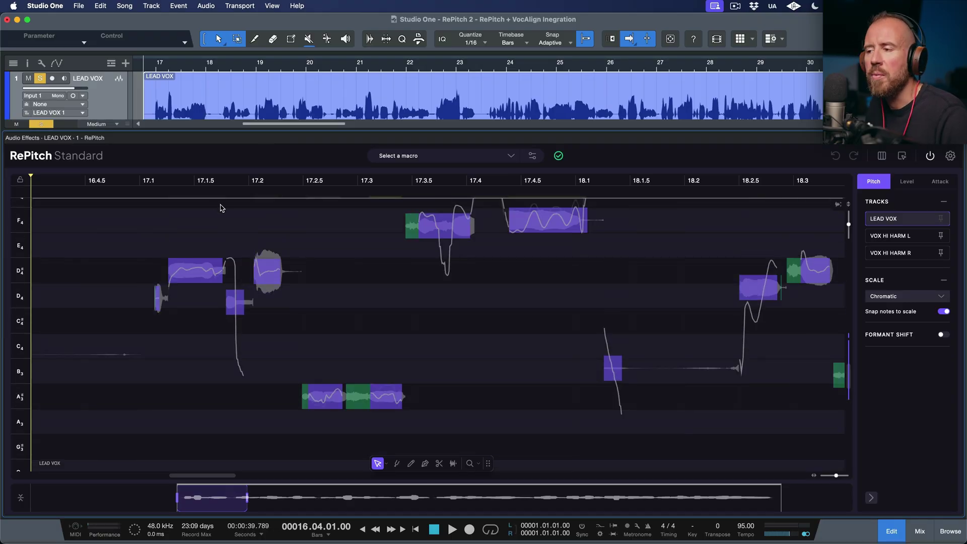
{"action": "key", "text": "space"}
{"action": "scroll", "coordinate": [294, 294], "scroll_direction": "down", "scroll_amount": 2}
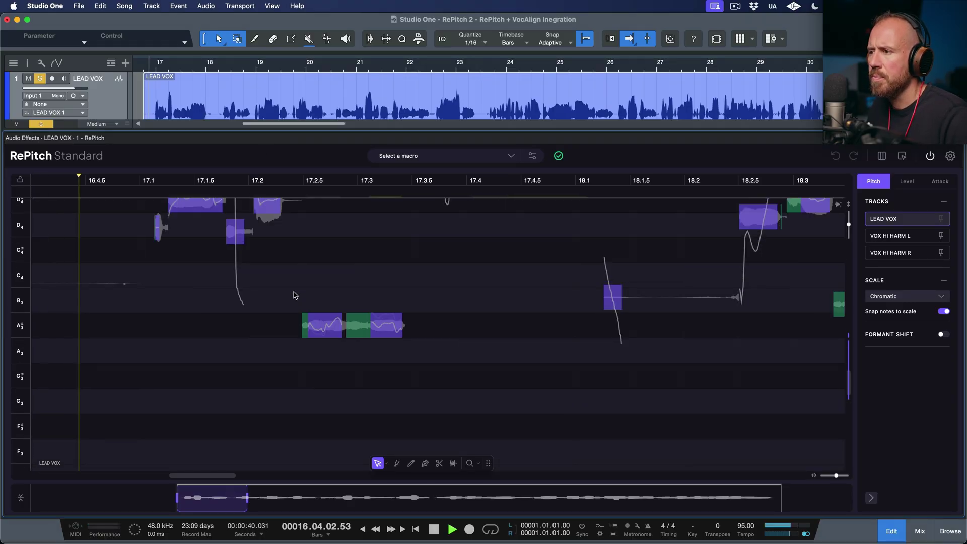
{"action": "scroll", "coordinate": [296, 292], "scroll_direction": "up", "scroll_amount": 7}
{"action": "scroll", "coordinate": [299, 292], "scroll_direction": "down", "scroll_amount": 3}
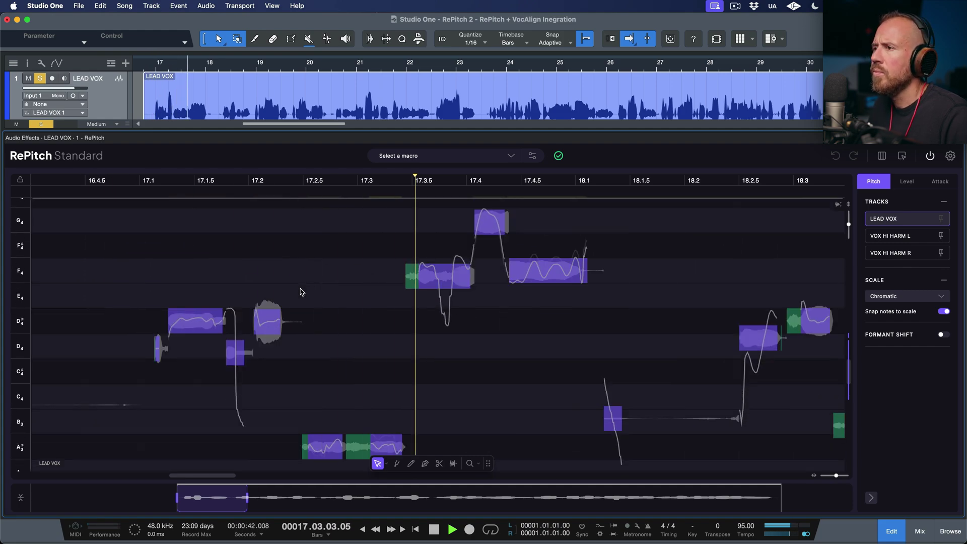
{"action": "scroll", "coordinate": [300, 292], "scroll_direction": "up", "scroll_amount": 1}
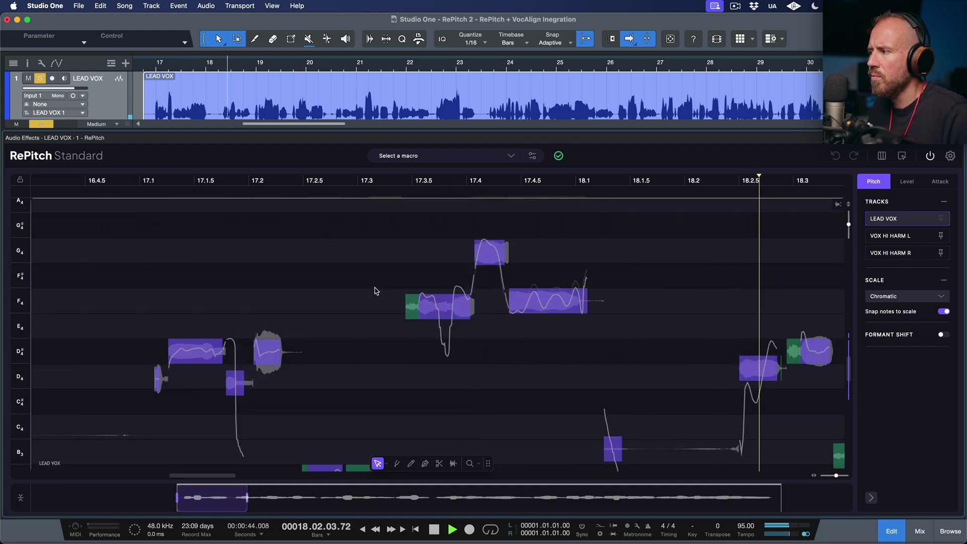
{"action": "scroll", "coordinate": [375, 300], "scroll_direction": "up", "scroll_amount": 2}
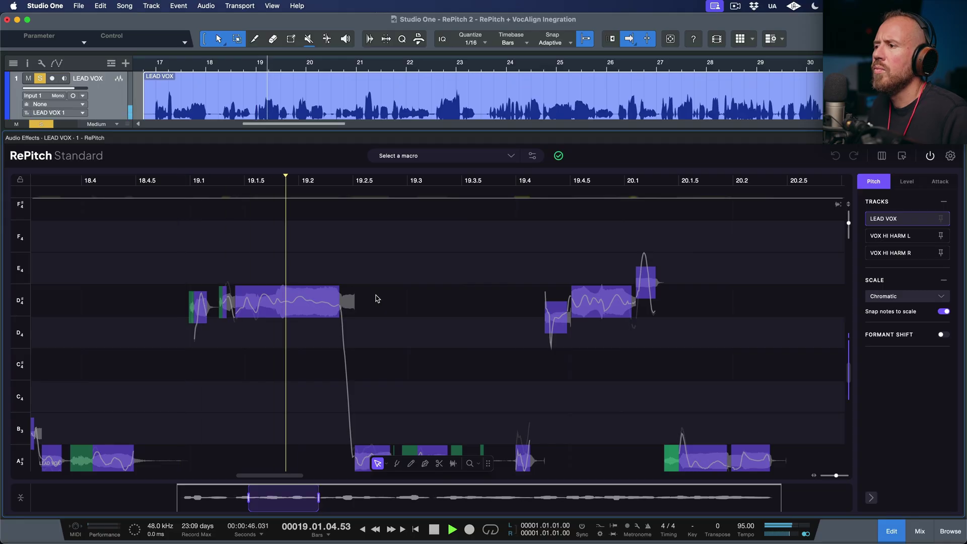
{"action": "scroll", "coordinate": [376, 298], "scroll_direction": "down", "scroll_amount": 1}
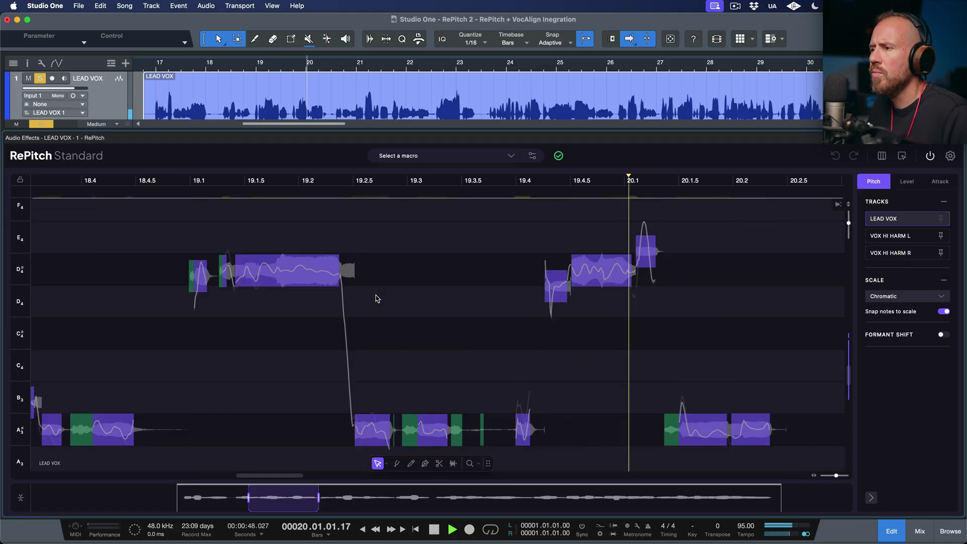
{"action": "scroll", "coordinate": [376, 298], "scroll_direction": "down", "scroll_amount": 2}
{"action": "scroll", "coordinate": [376, 298], "scroll_direction": "down", "scroll_amount": 2}
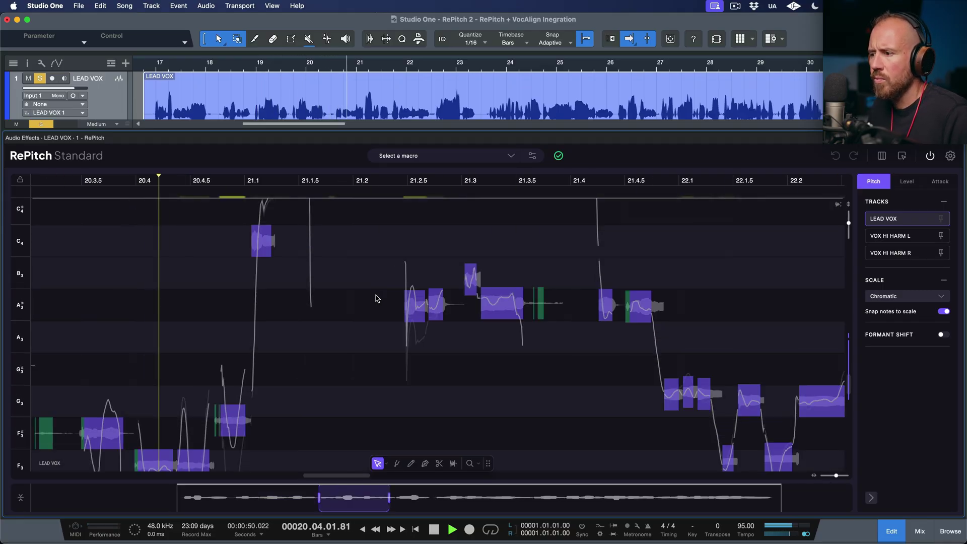
{"action": "scroll", "coordinate": [375, 299], "scroll_direction": "up", "scroll_amount": 4}
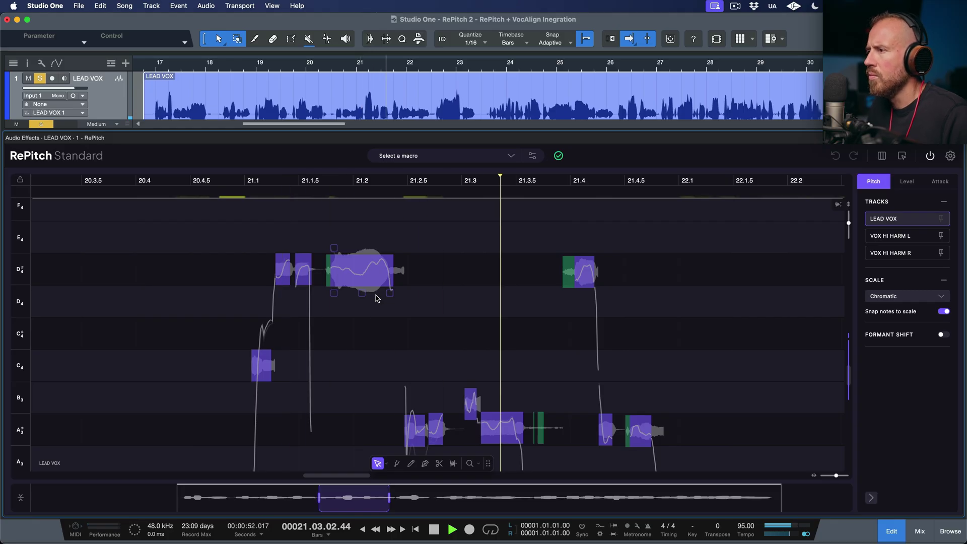
{"action": "scroll", "coordinate": [376, 295], "scroll_direction": "up", "scroll_amount": 1}
{"action": "scroll", "coordinate": [376, 295], "scroll_direction": "down", "scroll_amount": 3}
{"action": "scroll", "coordinate": [375, 298], "scroll_direction": "down", "scroll_amount": 2}
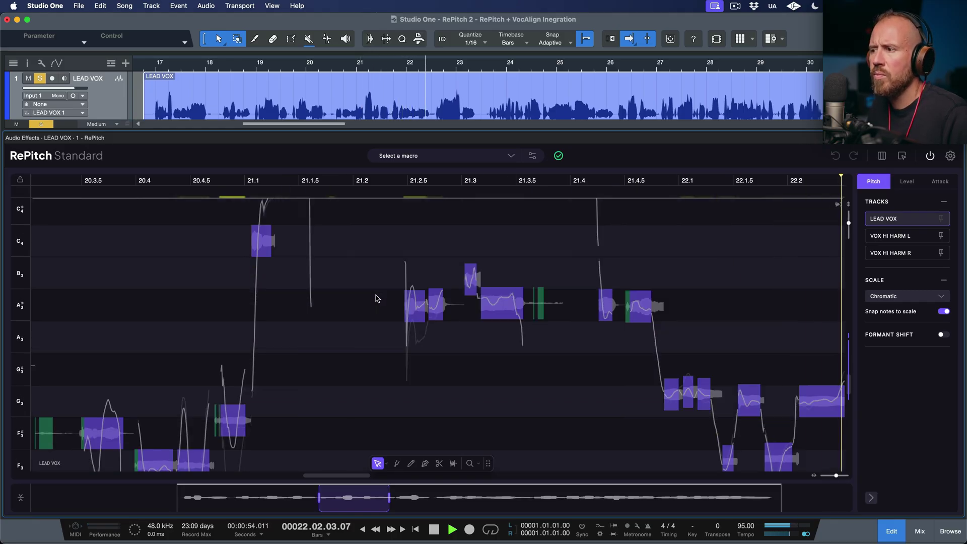
{"action": "scroll", "coordinate": [375, 299], "scroll_direction": "up", "scroll_amount": 4}
{"action": "scroll", "coordinate": [375, 298], "scroll_direction": "up", "scroll_amount": 2}
{"action": "scroll", "coordinate": [376, 298], "scroll_direction": "up", "scroll_amount": 2}
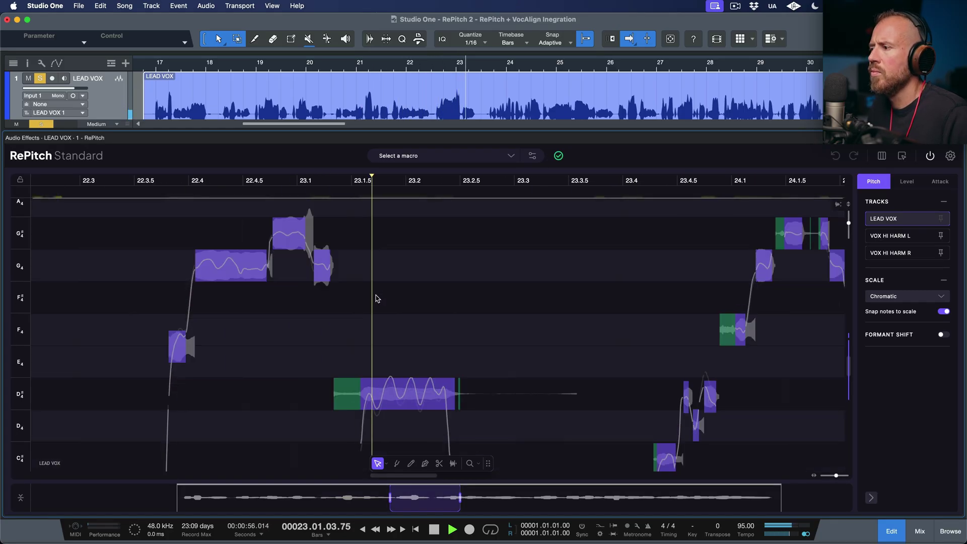
{"action": "scroll", "coordinate": [376, 298], "scroll_direction": "down", "scroll_amount": 4}
{"action": "scroll", "coordinate": [375, 298], "scroll_direction": "up", "scroll_amount": 1}
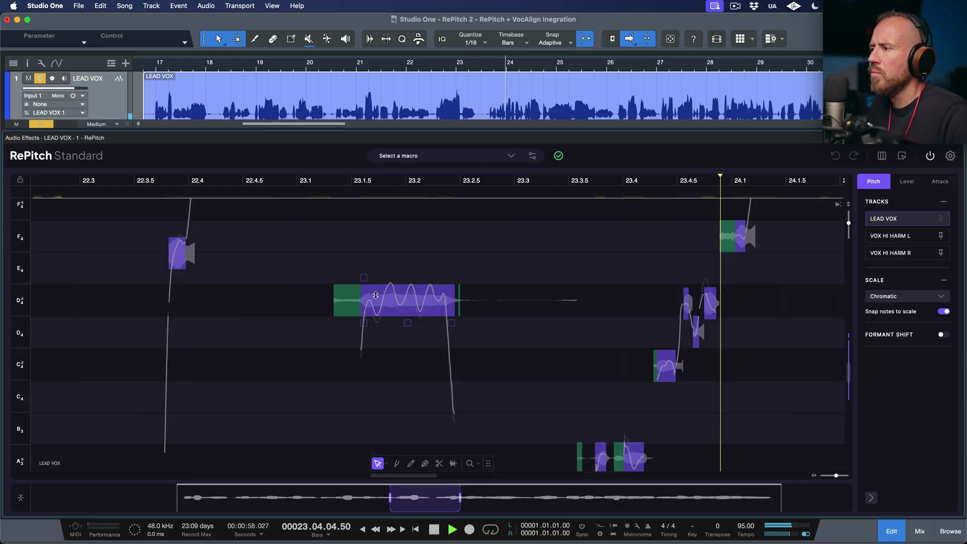
{"action": "scroll", "coordinate": [375, 298], "scroll_direction": "up", "scroll_amount": 4}
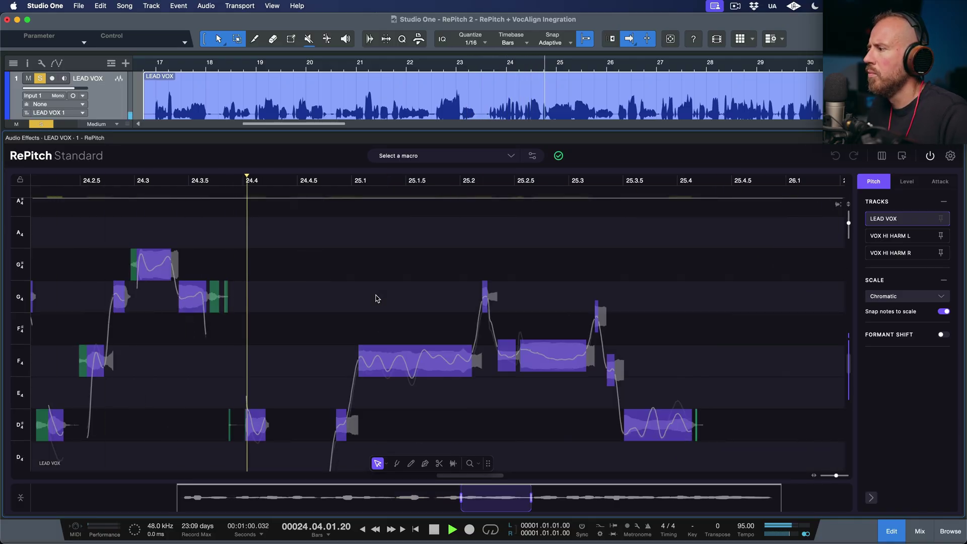
{"action": "scroll", "coordinate": [375, 298], "scroll_direction": "down", "scroll_amount": 5}
{"action": "scroll", "coordinate": [376, 298], "scroll_direction": "up", "scroll_amount": 2}
{"action": "scroll", "coordinate": [376, 299], "scroll_direction": "up", "scroll_amount": 1}
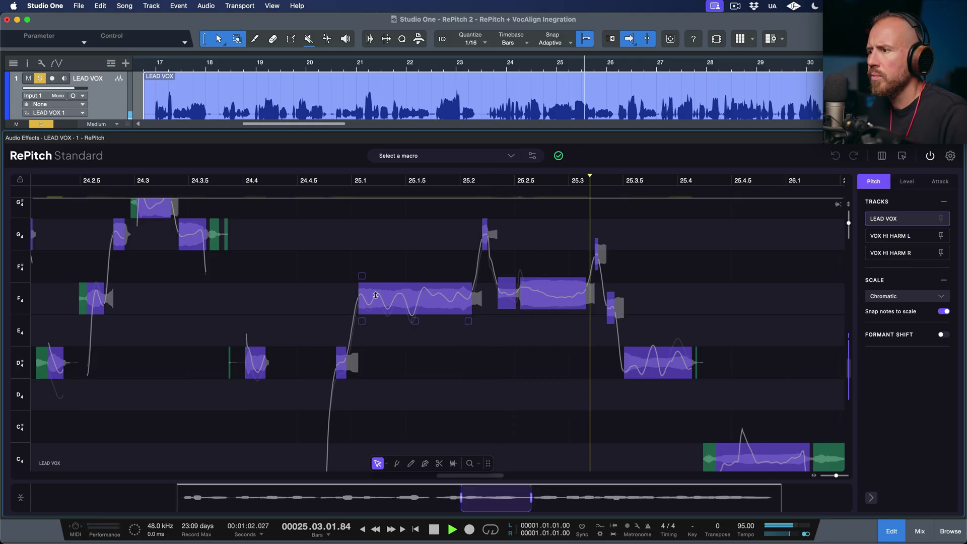
{"action": "scroll", "coordinate": [375, 298], "scroll_direction": "down", "scroll_amount": 1}
{"action": "scroll", "coordinate": [376, 298], "scroll_direction": "down", "scroll_amount": 2}
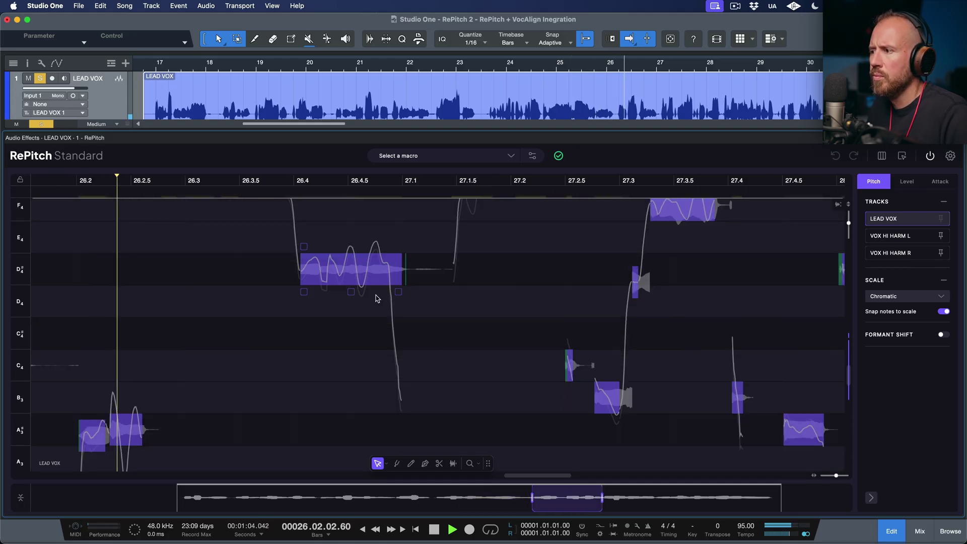
{"action": "scroll", "coordinate": [376, 299], "scroll_direction": "up", "scroll_amount": 4}
{"action": "key", "text": "space"}
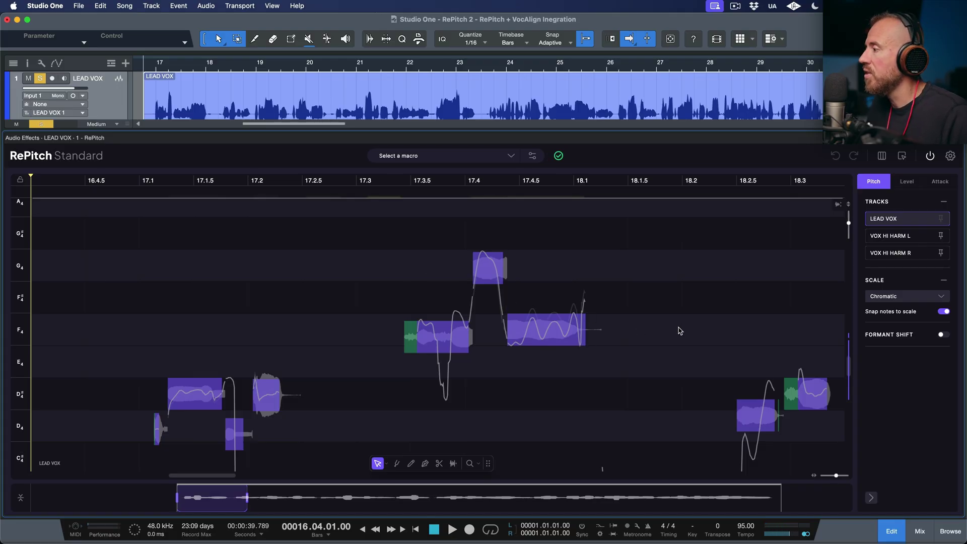
{"action": "scroll", "coordinate": [528, 303], "scroll_direction": "right", "scroll_amount": 5}
{"action": "scroll", "coordinate": [374, 272], "scroll_direction": "right", "scroll_amount": 5}
{"action": "scroll", "coordinate": [458, 262], "scroll_direction": "right", "scroll_amount": 5}
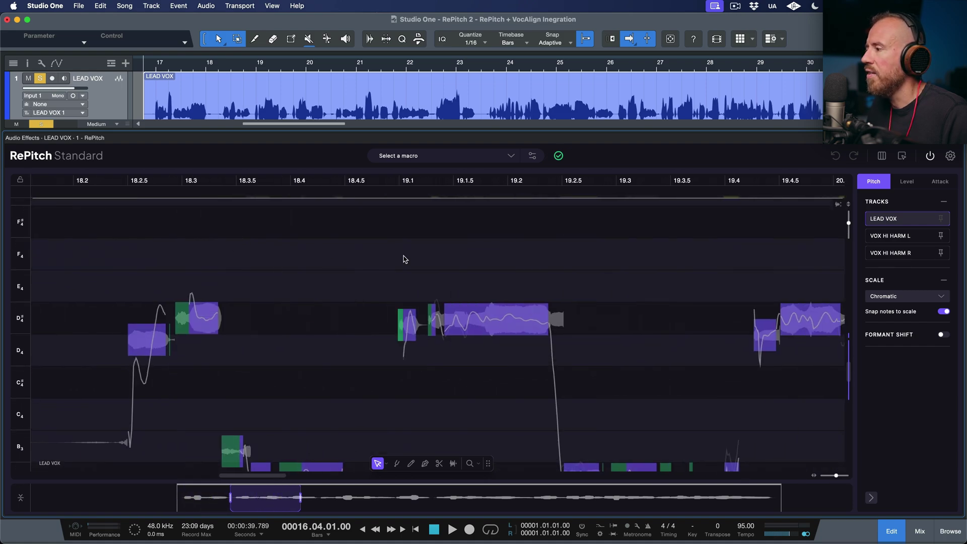
{"action": "scroll", "coordinate": [404, 259], "scroll_direction": "right", "scroll_amount": 5}
{"action": "scroll", "coordinate": [480, 319], "scroll_direction": "right", "scroll_amount": 5}
{"action": "scroll", "coordinate": [408, 363], "scroll_direction": "down", "scroll_amount": 2}
{"action": "scroll", "coordinate": [350, 408], "scroll_direction": "right", "scroll_amount": 5}
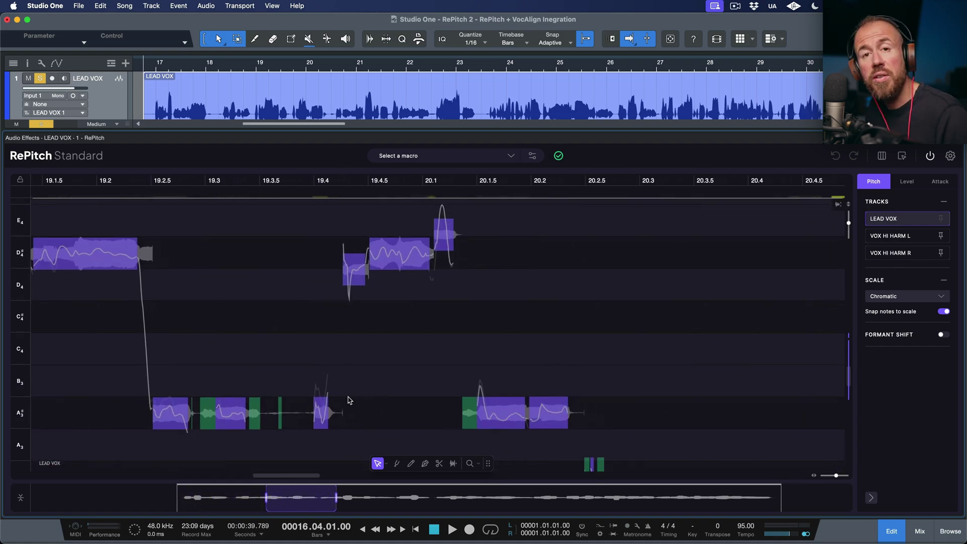
Close the pitch editor and solo VOX DOUBLE instead of LEAD VOX, playhead before bar 17.
{"action": "key", "text": "F2"}
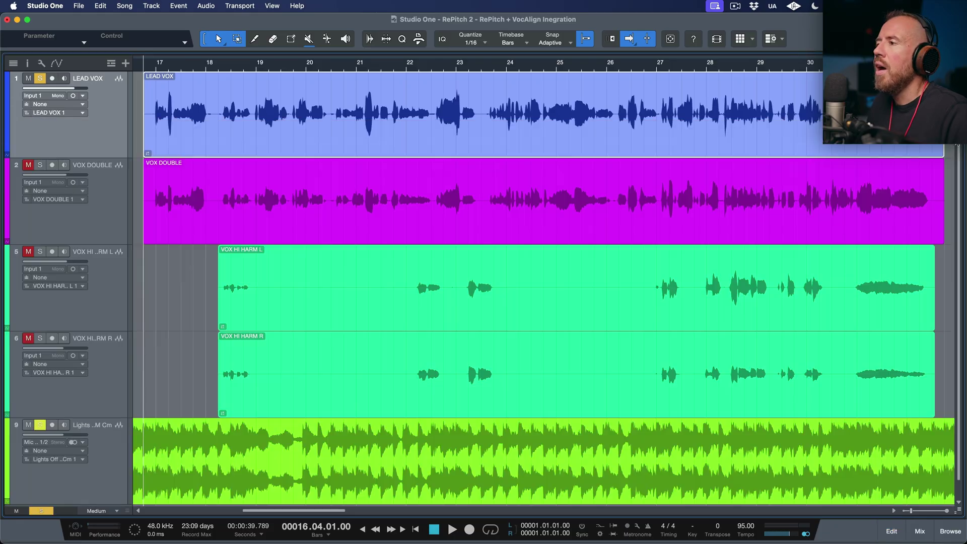
{"action": "key", "text": "super+shift+a"}
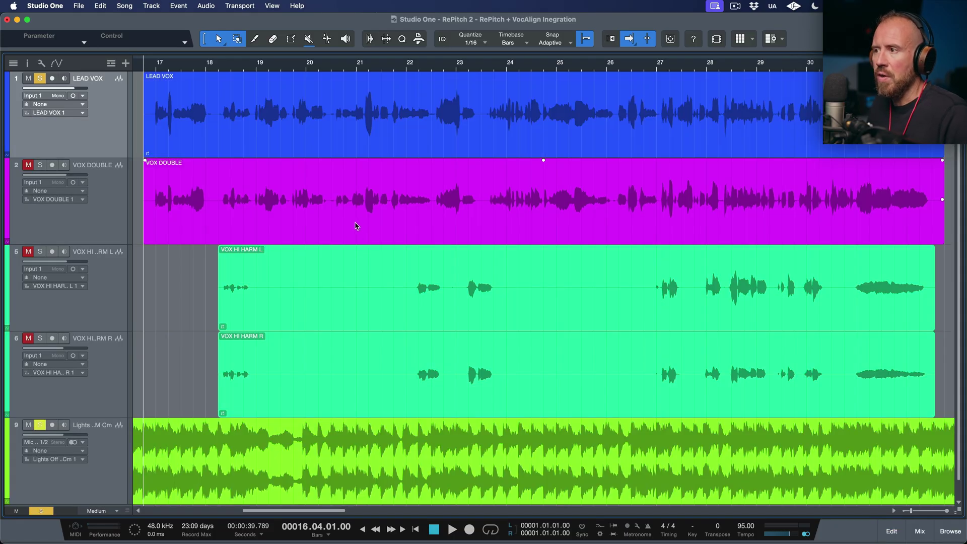
{"action": "left_click", "coordinate": [40, 168], "text": "super"}
{"action": "left_click", "coordinate": [152, 206]}
{"action": "left_click", "coordinate": [151, 205]}
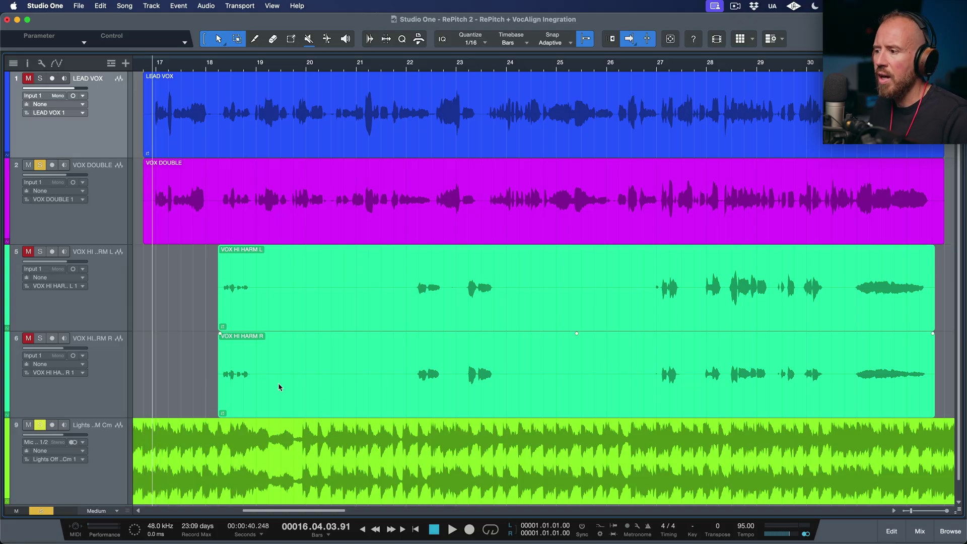
Mute the Lights music event and audition the double on its own.
{"action": "left_click", "coordinate": [419, 495]}
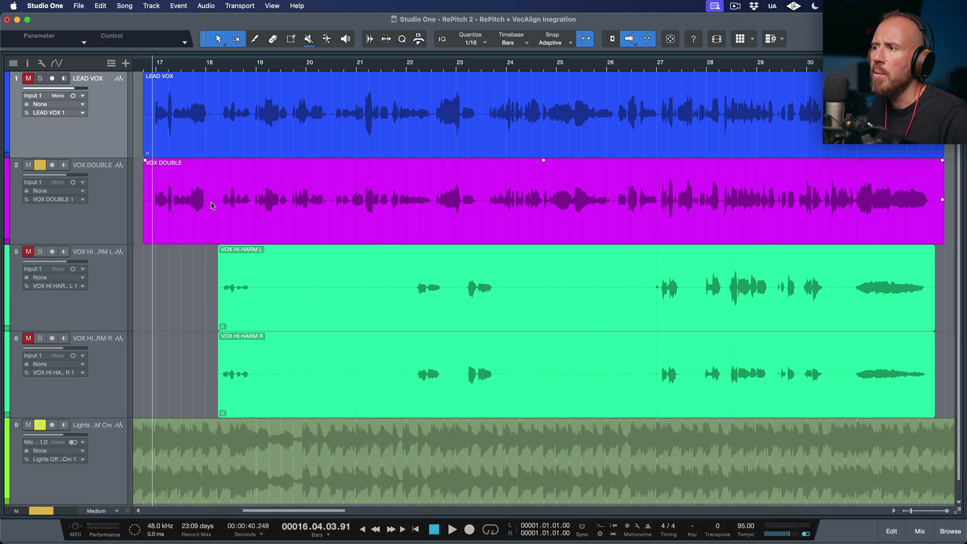
{"action": "key", "text": "space"}
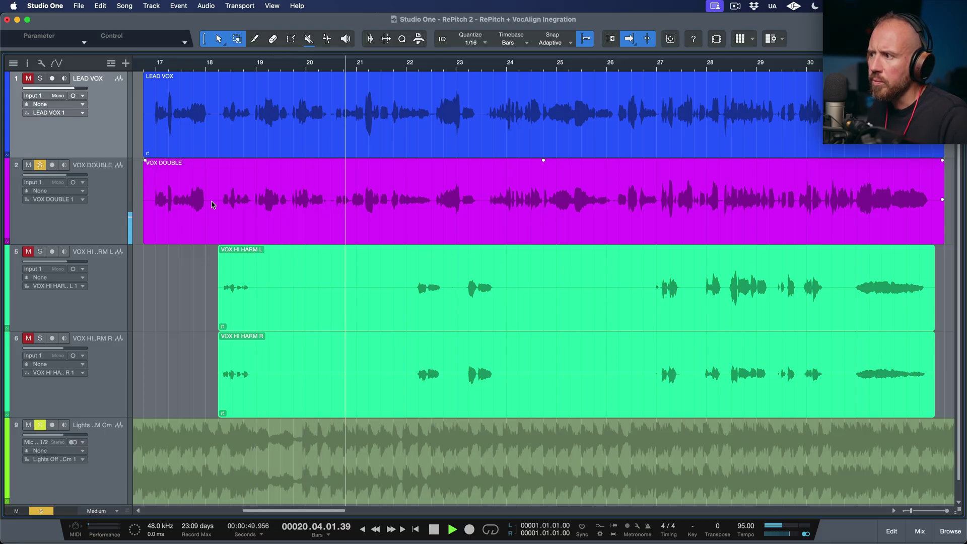
{"action": "key", "text": "space"}
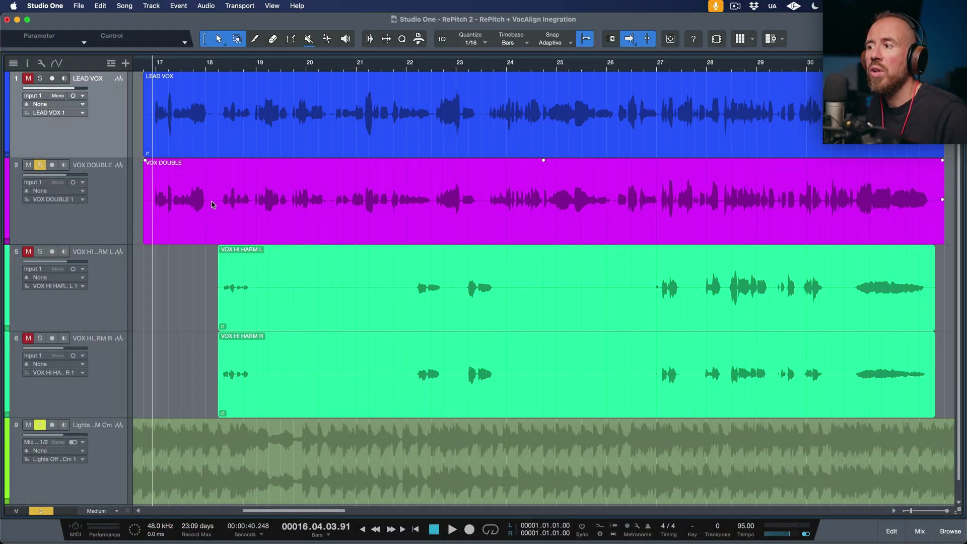
{"action": "left_click", "coordinate": [278, 217]}
Add VocAlign 6 Pro as an Event FX on VOX DOUBLE and resize the panels so both fit.
{"action": "right_click", "coordinate": [269, 217]}
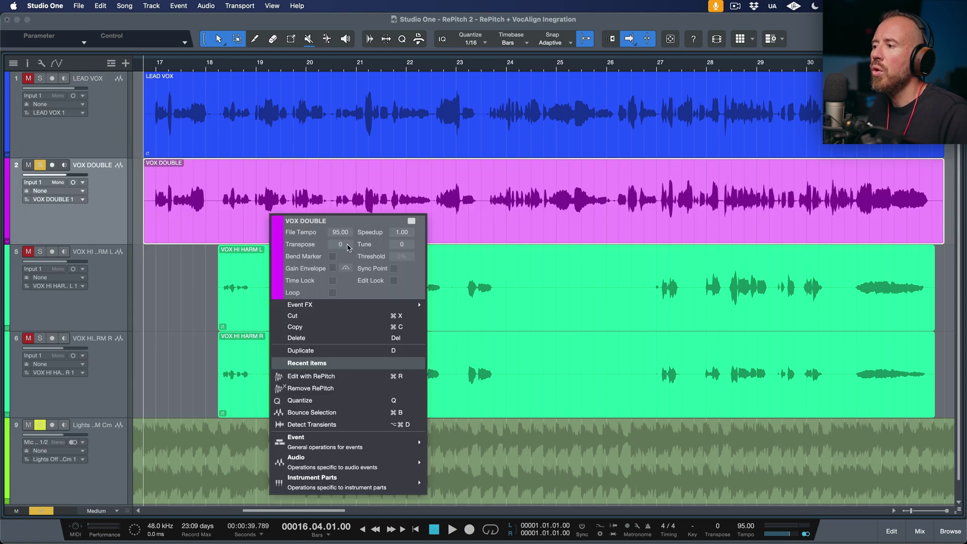
{"action": "mouse_move", "coordinate": [300, 305]}
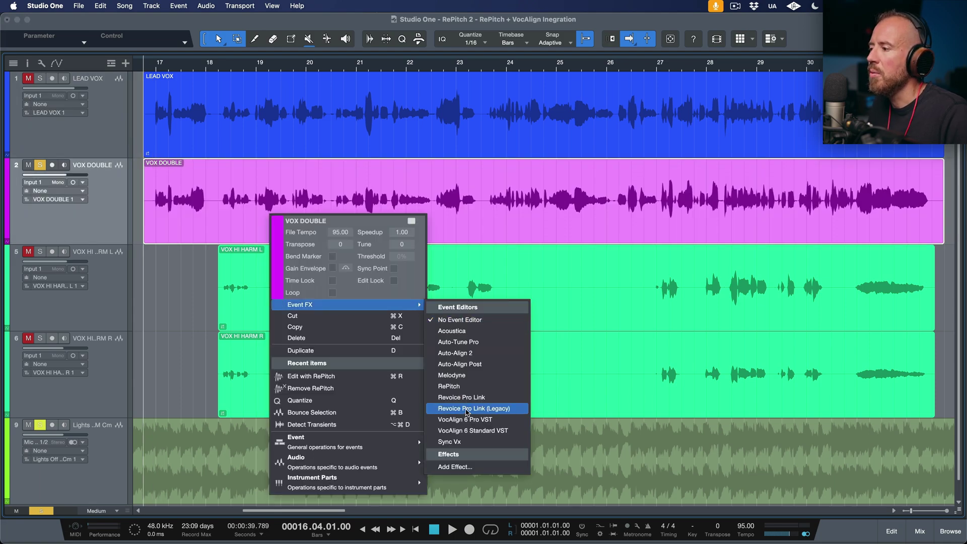
{"action": "left_click", "coordinate": [467, 419]}
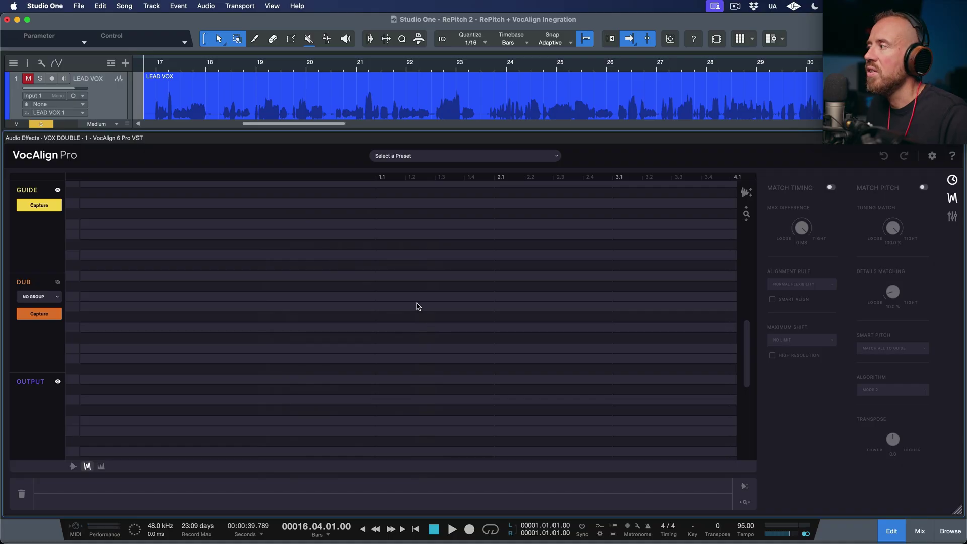
{"action": "left_click_drag", "start_coordinate": [601, 129], "coordinate": [601, 250]}
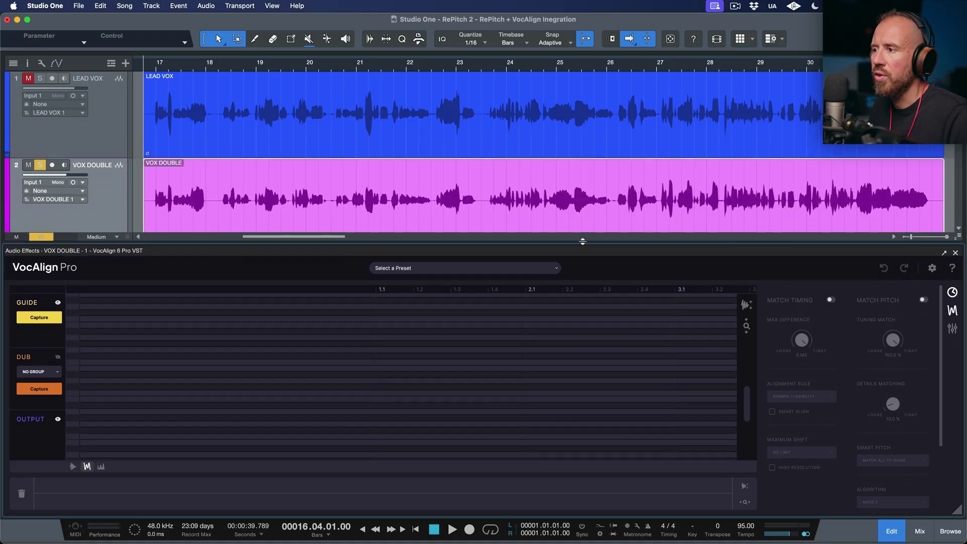
{"action": "scroll", "coordinate": [390, 140], "scroll_direction": "down", "scroll_amount": 1}
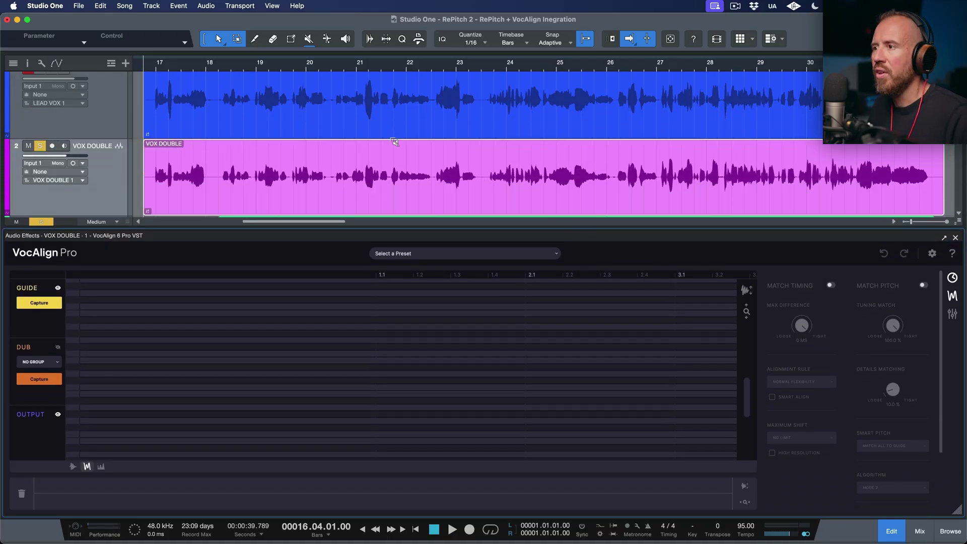
{"action": "scroll", "coordinate": [394, 142], "scroll_direction": "down", "scroll_amount": 1}
{"action": "scroll", "coordinate": [393, 142], "scroll_direction": "down", "scroll_amount": 1}
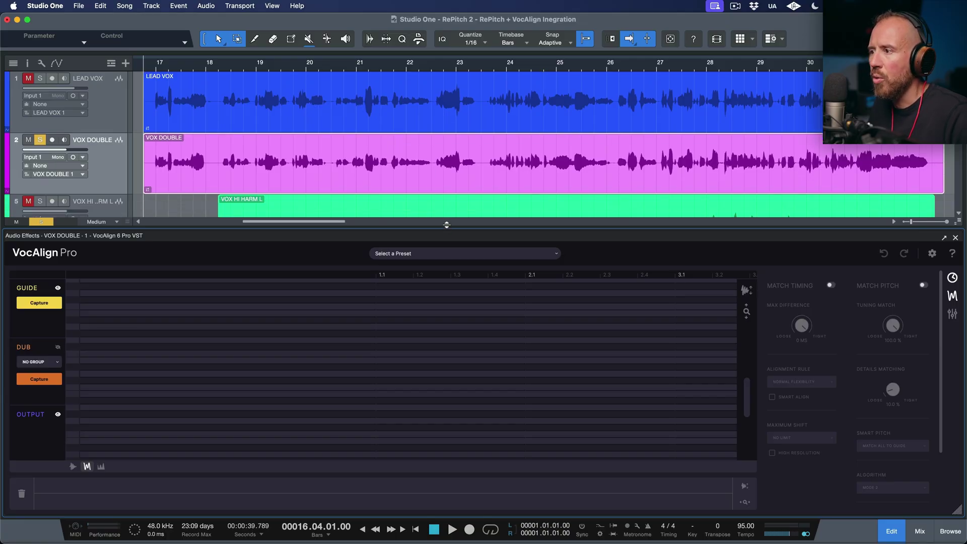
{"action": "left_click_drag", "start_coordinate": [446, 225], "coordinate": [447, 205]}
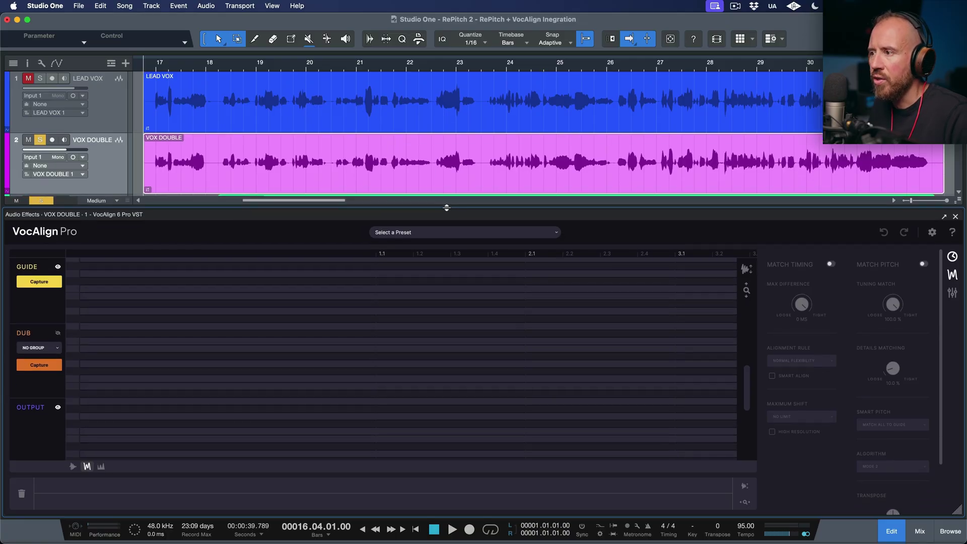
{"action": "left_click", "coordinate": [427, 121]}
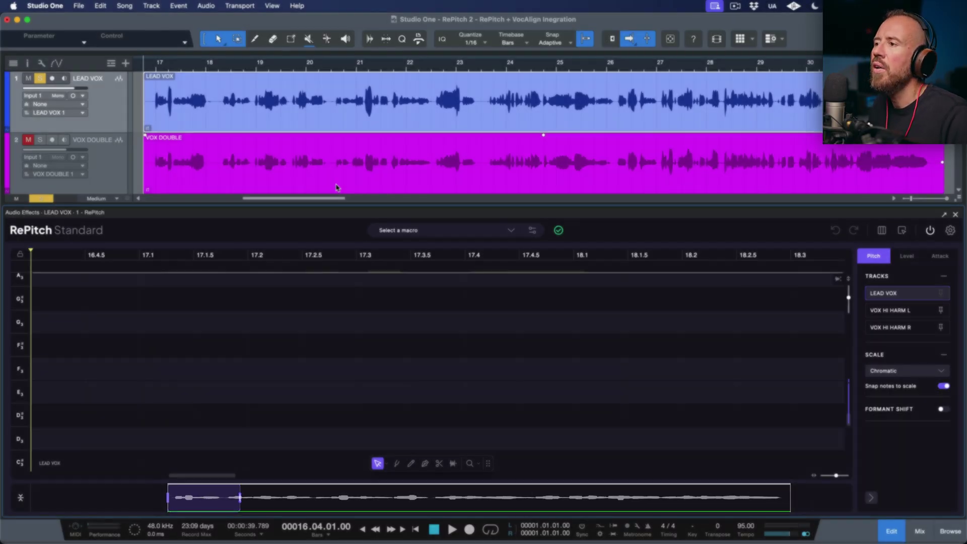
Capture LEAD VOX as the guide and VOX DOUBLE as the dub, using lane view.
{"action": "left_click", "coordinate": [336, 183]}
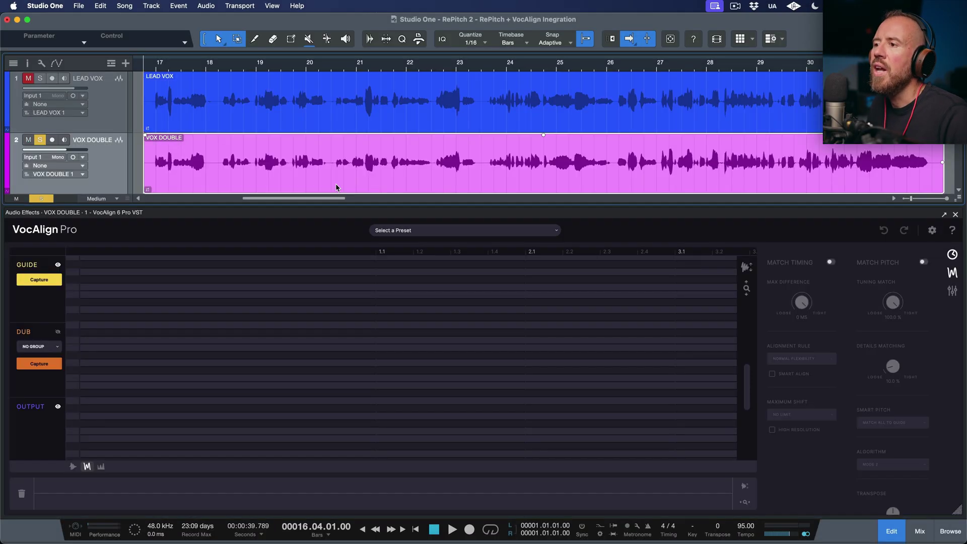
{"action": "left_click", "coordinate": [47, 282]}
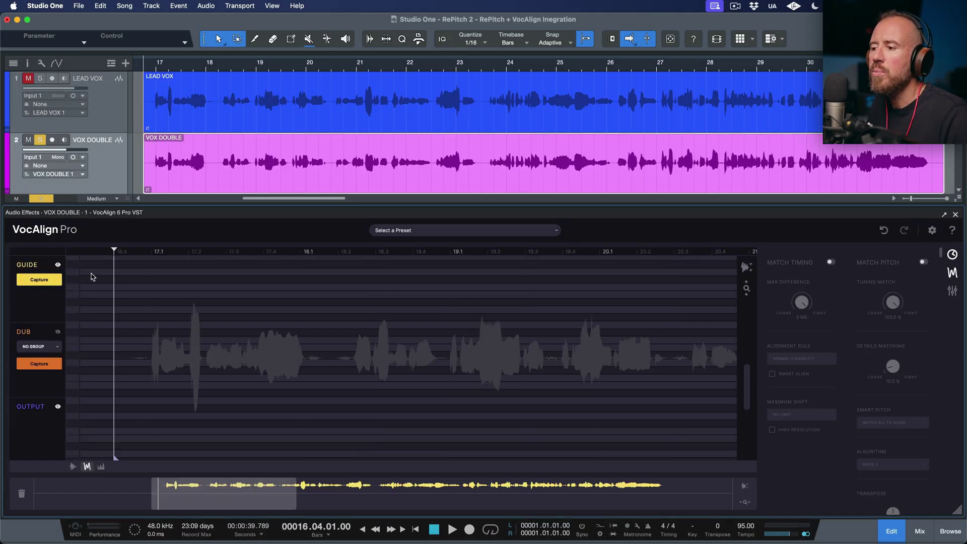
{"action": "left_click", "coordinate": [72, 466]}
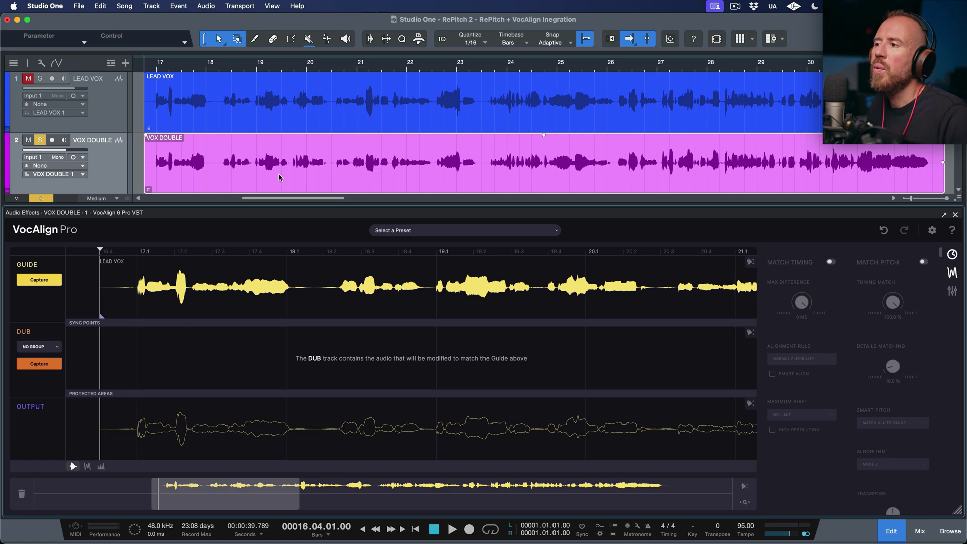
{"action": "left_click", "coordinate": [39, 363]}
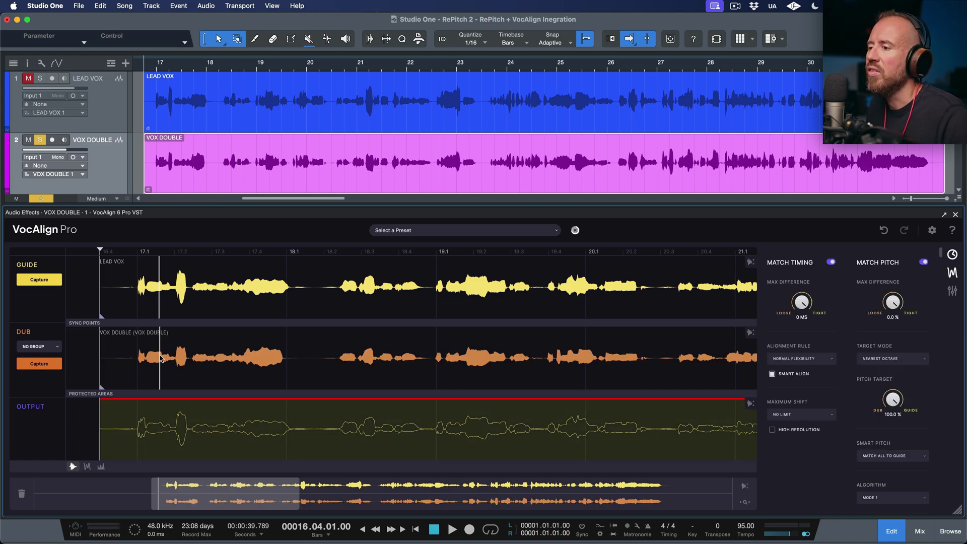
{"action": "left_click", "coordinate": [831, 262]}
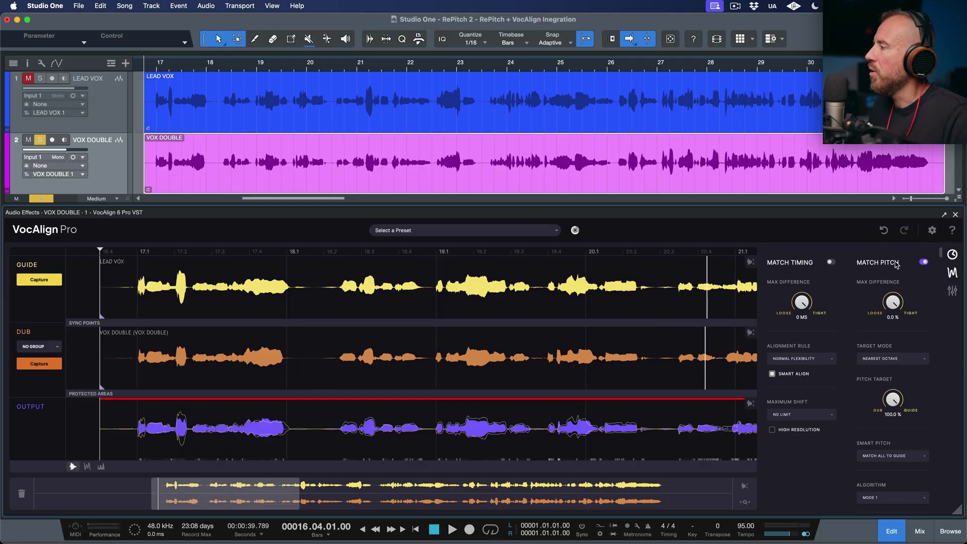
Turn Match Pitch off, keep Match Timing on, and adjust the timing Max Difference.
{"action": "left_click", "coordinate": [922, 262]}
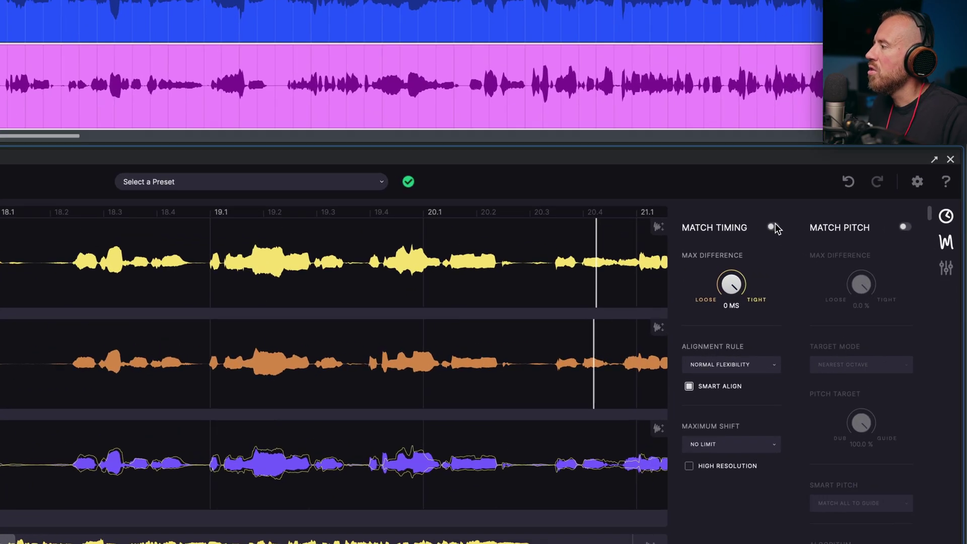
{"action": "left_click", "coordinate": [831, 263]}
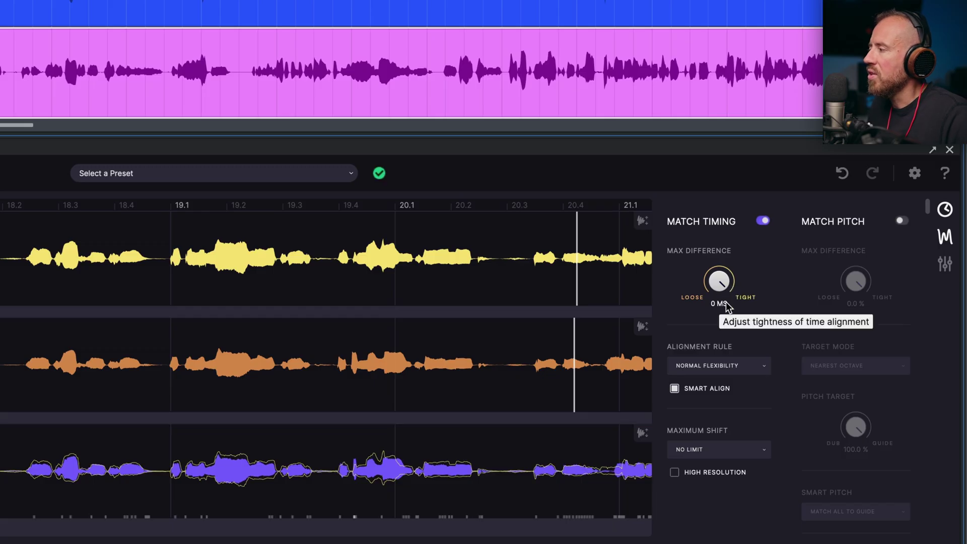
{"action": "left_click_drag", "start_coordinate": [724, 285], "coordinate": [724, 276]}
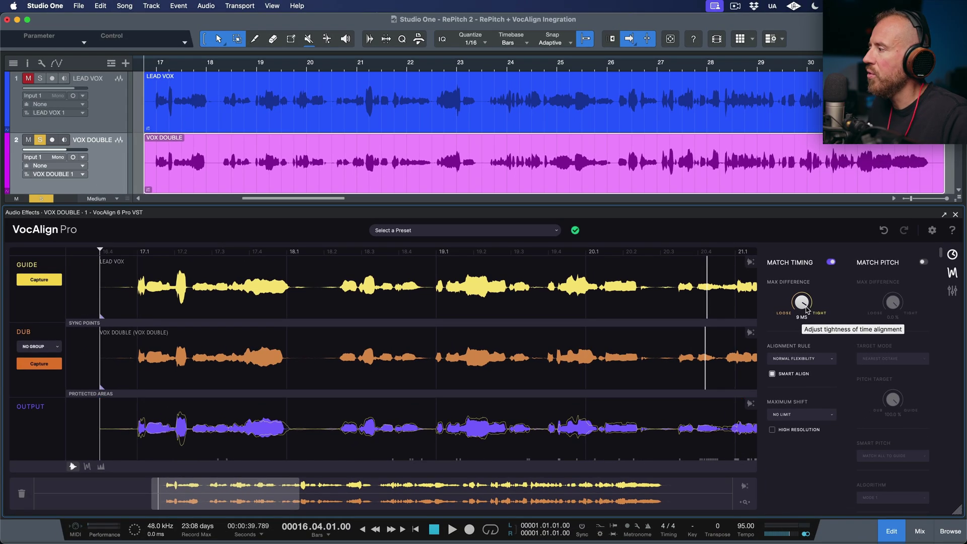
{"action": "scroll", "coordinate": [807, 305], "scroll_direction": "up", "scroll_amount": 2}
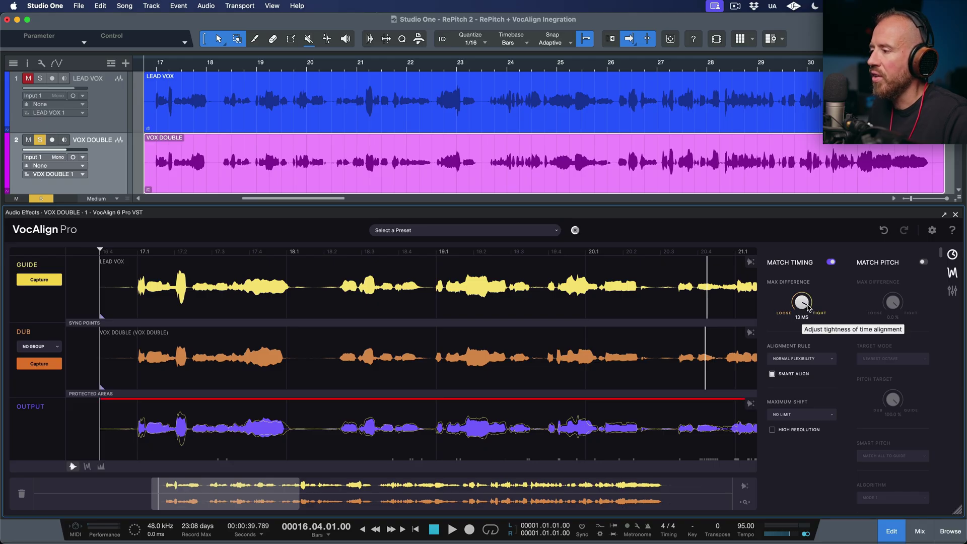
{"action": "double_click", "coordinate": [801, 301]}
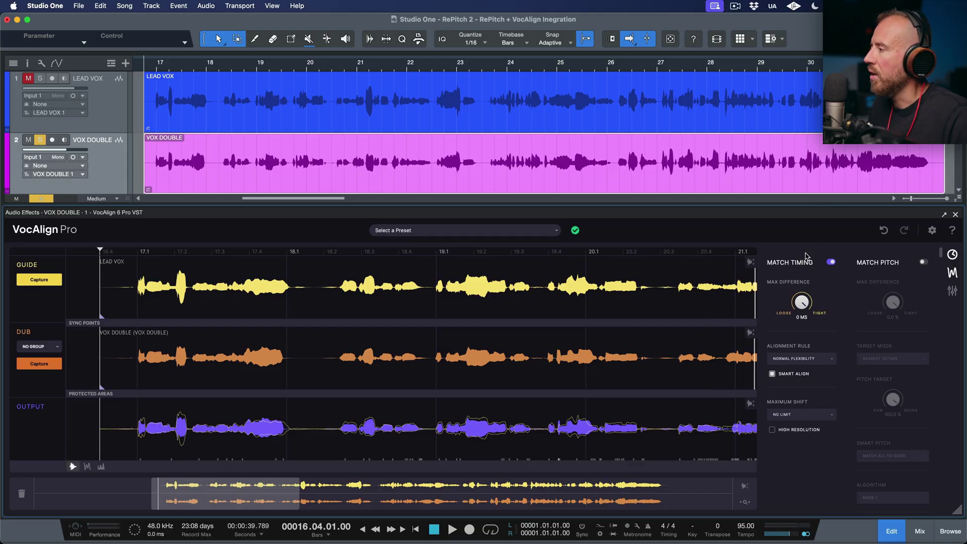
{"action": "scroll", "coordinate": [803, 301], "scroll_direction": "up", "scroll_amount": 2}
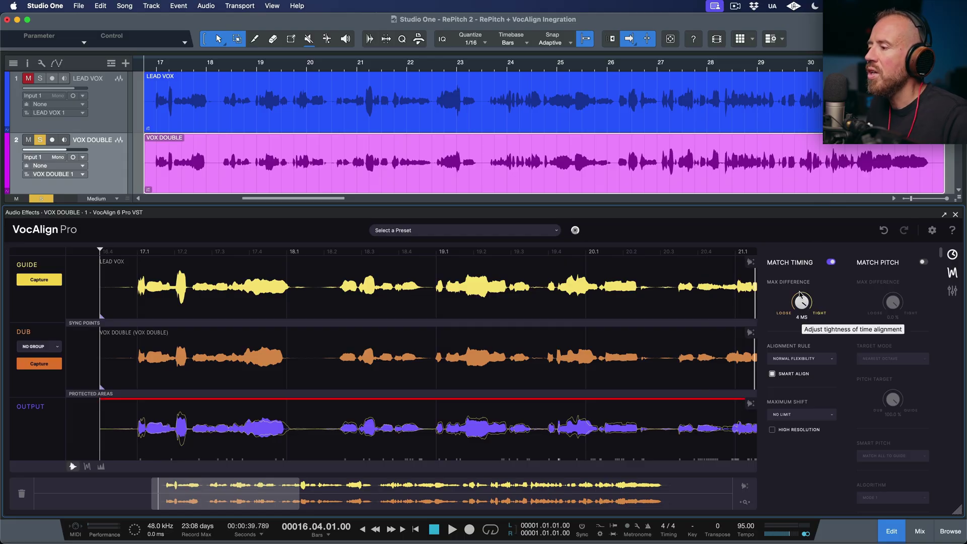
Show the pitch curves, zoom the overview out, and re-enable Match Pitch.
{"action": "left_click", "coordinate": [88, 467]}
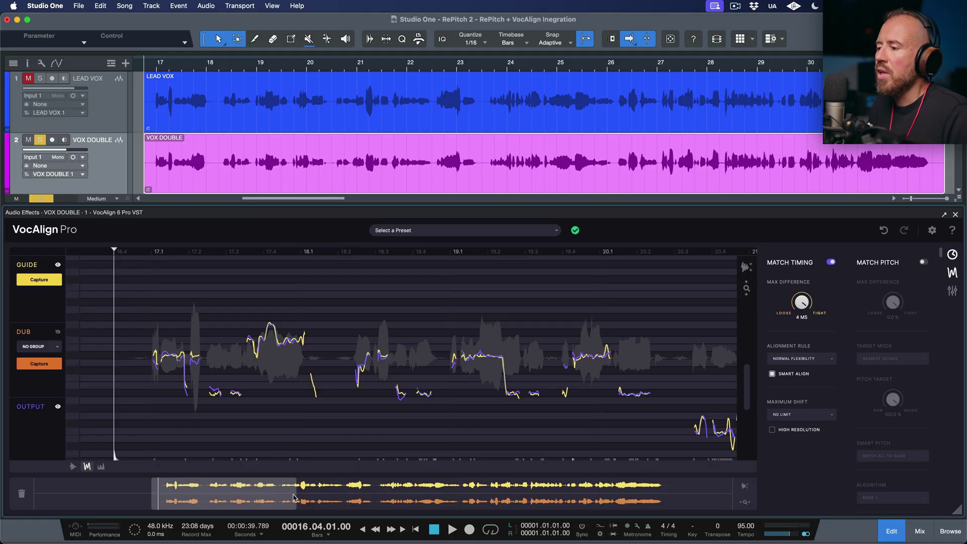
{"action": "left_click_drag", "start_coordinate": [294, 496], "coordinate": [563, 493]}
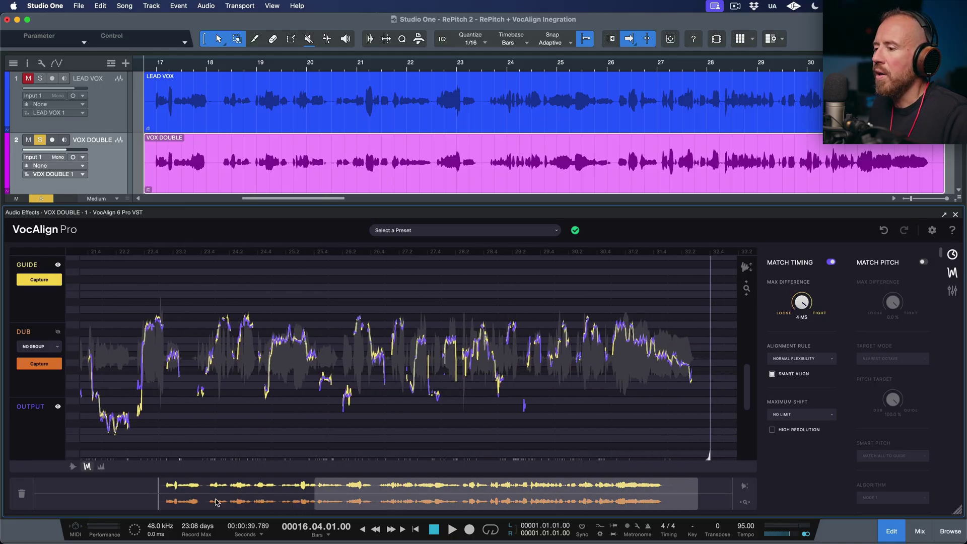
{"action": "scroll", "coordinate": [461, 291], "scroll_direction": "up", "scroll_amount": 5, "text": "ctrl"}
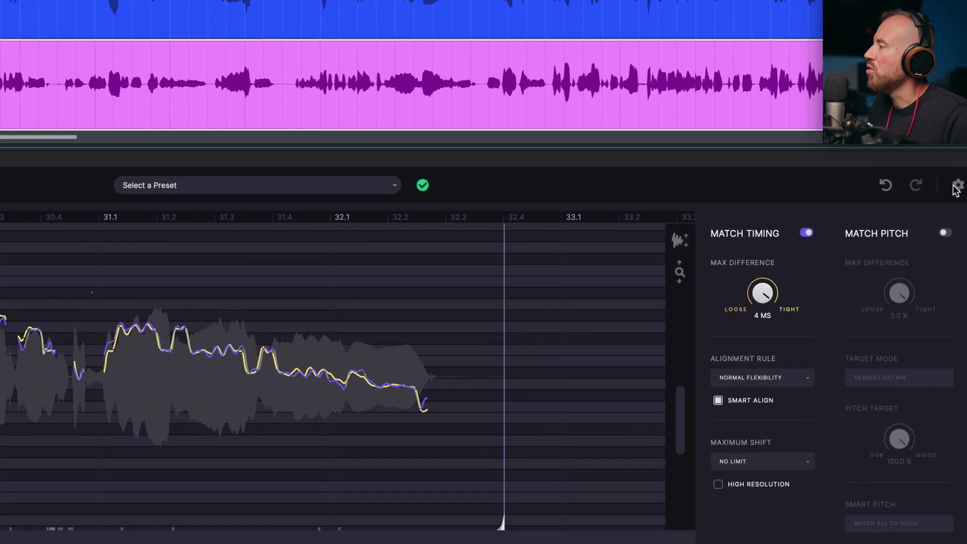
{"action": "left_click", "coordinate": [945, 234]}
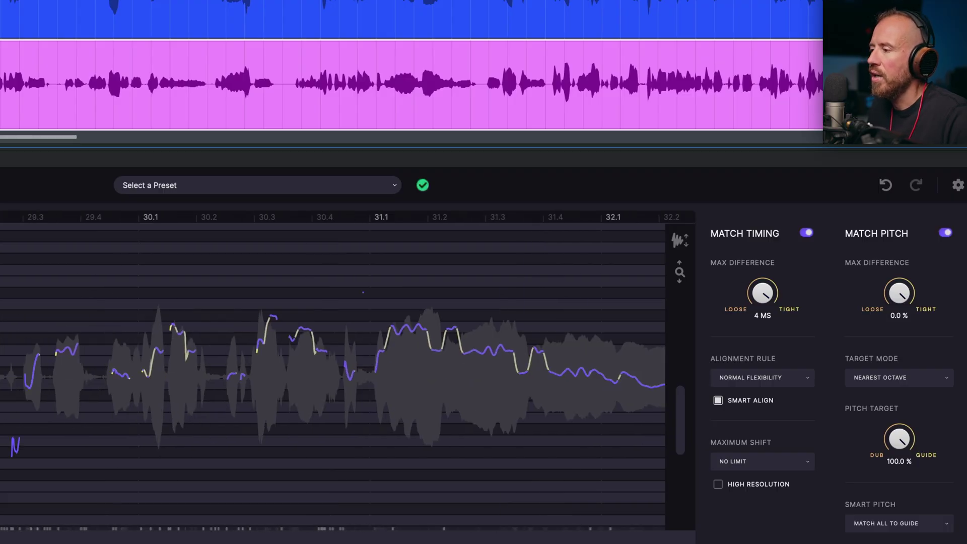
{"action": "scroll", "coordinate": [518, 355], "scroll_direction": "left", "scroll_amount": 5}
{"action": "scroll", "coordinate": [519, 355], "scroll_direction": "left", "scroll_amount": 5}
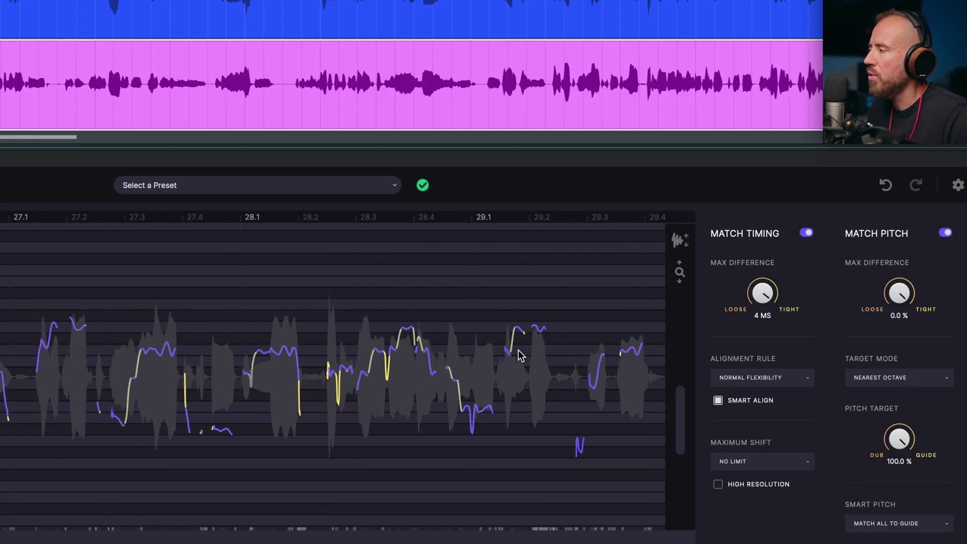
A/B compare Match Pitch and scroll the view to bars 17–21.
{"action": "left_click", "coordinate": [945, 233]}
{"action": "left_click", "coordinate": [945, 234]}
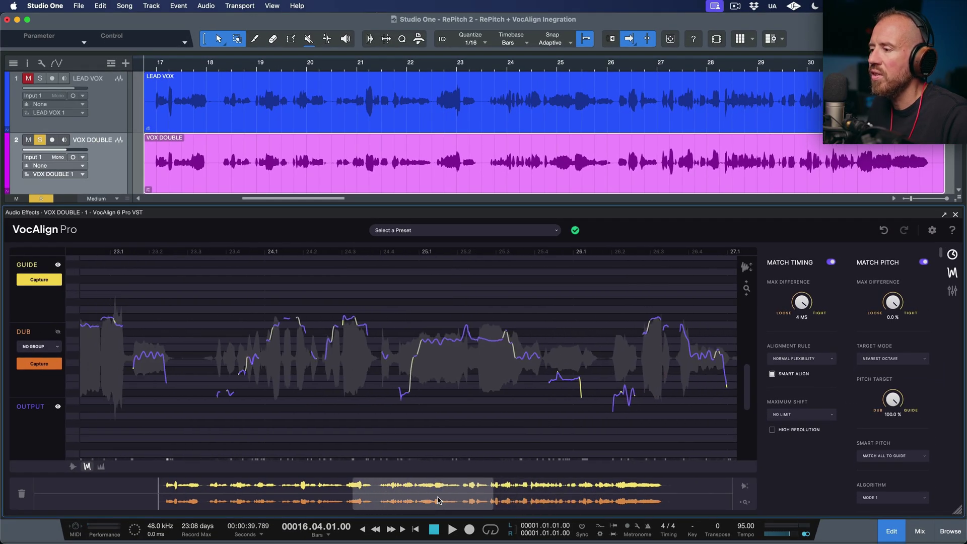
{"action": "left_click_drag", "start_coordinate": [438, 501], "coordinate": [320, 493]}
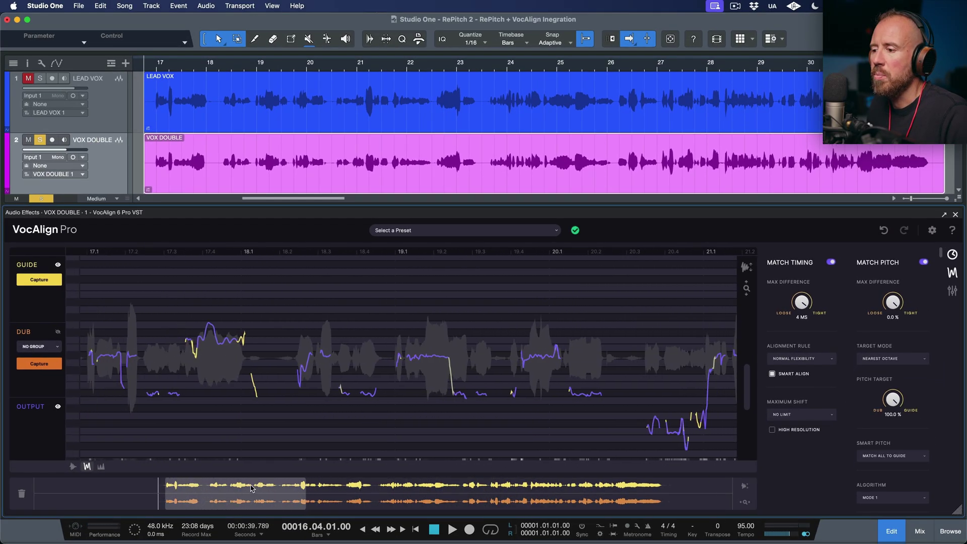
{"action": "left_click_drag", "start_coordinate": [320, 494], "coordinate": [242, 493]}
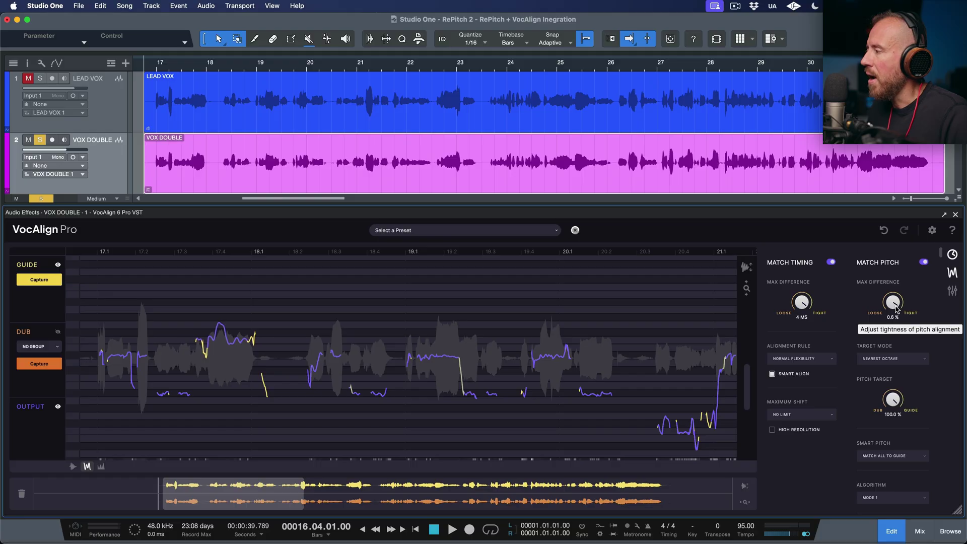
Set pitch Max Difference to 2.0% and timing Max Difference to 0 ms.
{"action": "left_click_drag", "start_coordinate": [896, 316], "coordinate": [898, 309]}
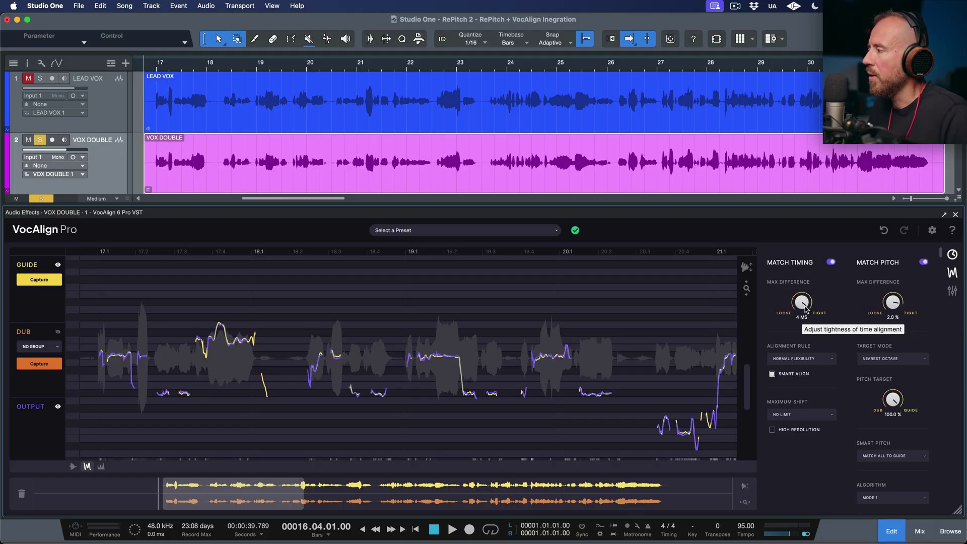
{"action": "left_click_drag", "start_coordinate": [807, 307], "coordinate": [806, 314]}
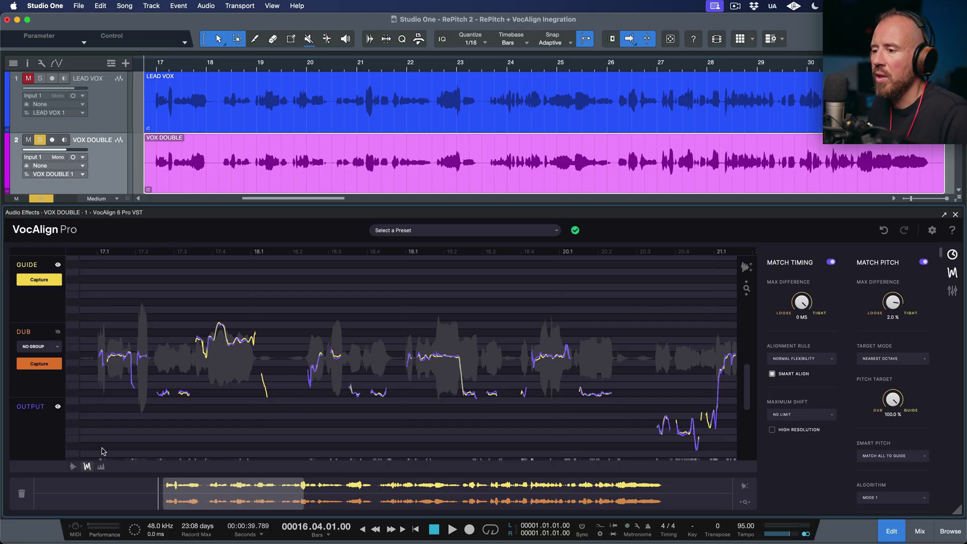
{"action": "left_click", "coordinate": [85, 466]}
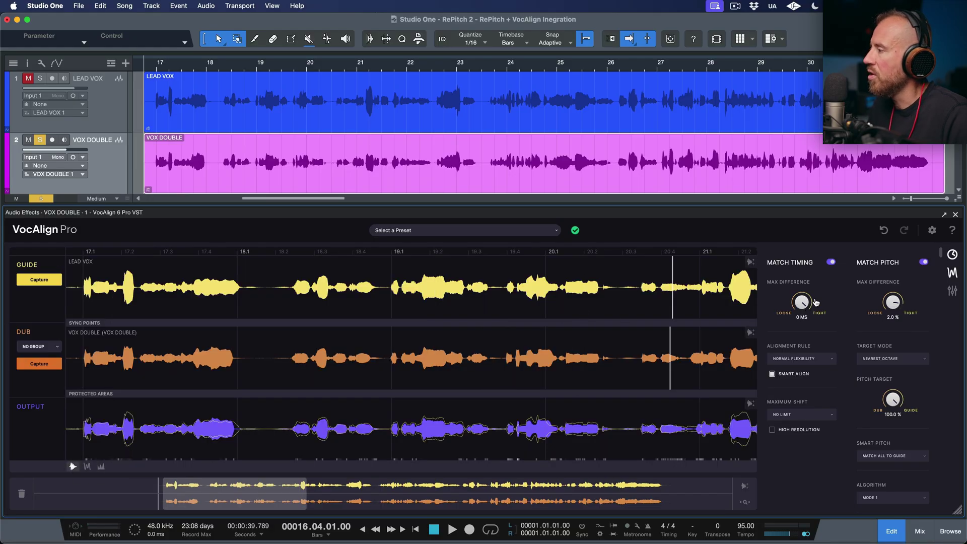
Set timing Max Difference to 3 ms and solo LEAD VOX during playback.
{"action": "left_click_drag", "start_coordinate": [806, 308], "coordinate": [806, 303]}
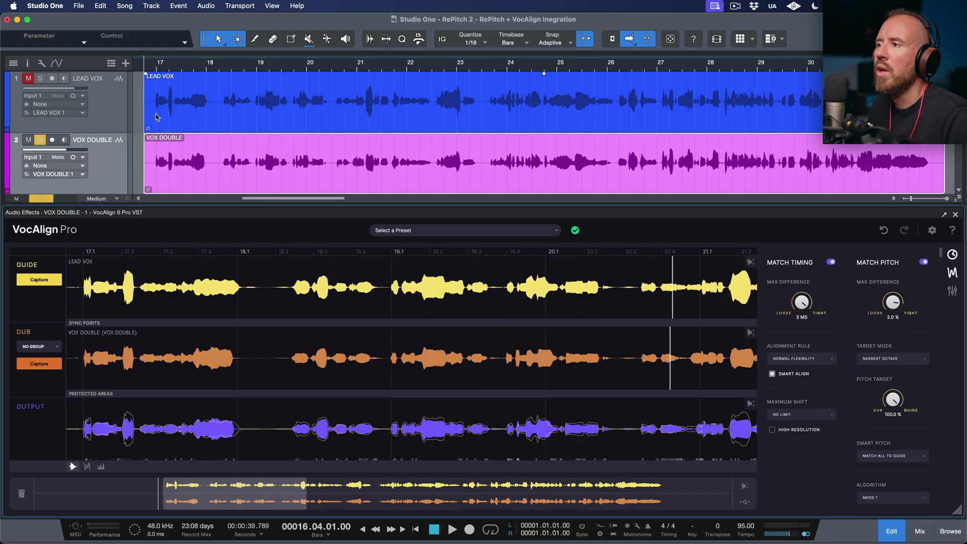
{"action": "key", "text": "space"}
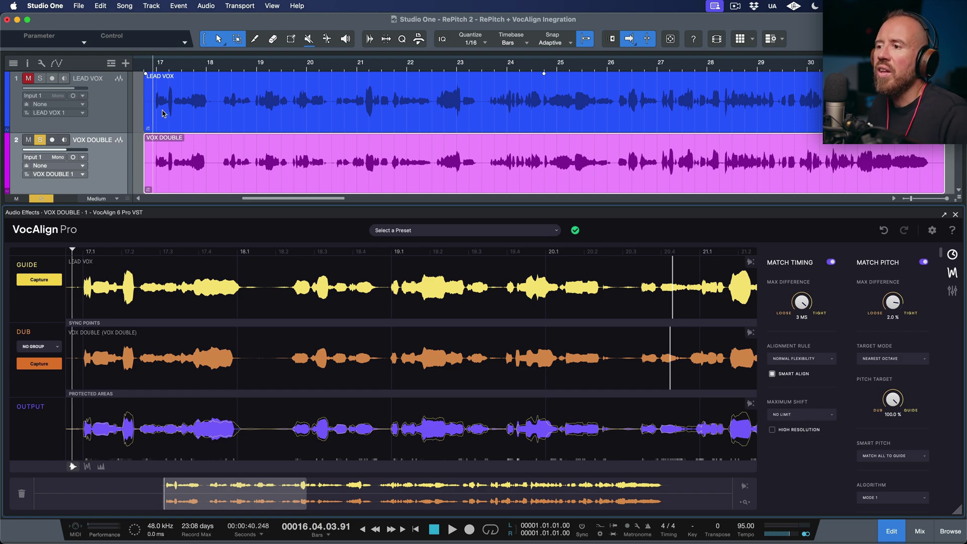
{"action": "left_click", "coordinate": [41, 79]}
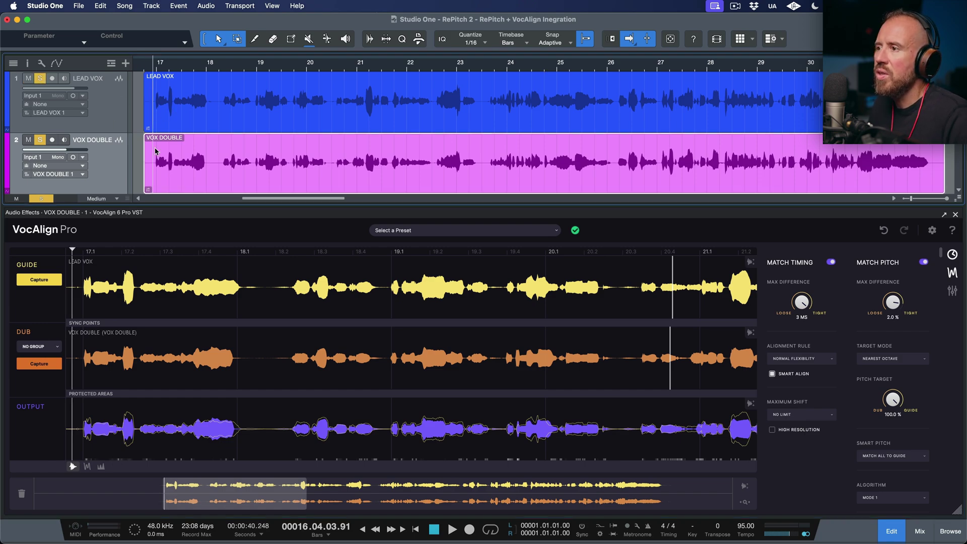
{"action": "key", "text": "F2"}
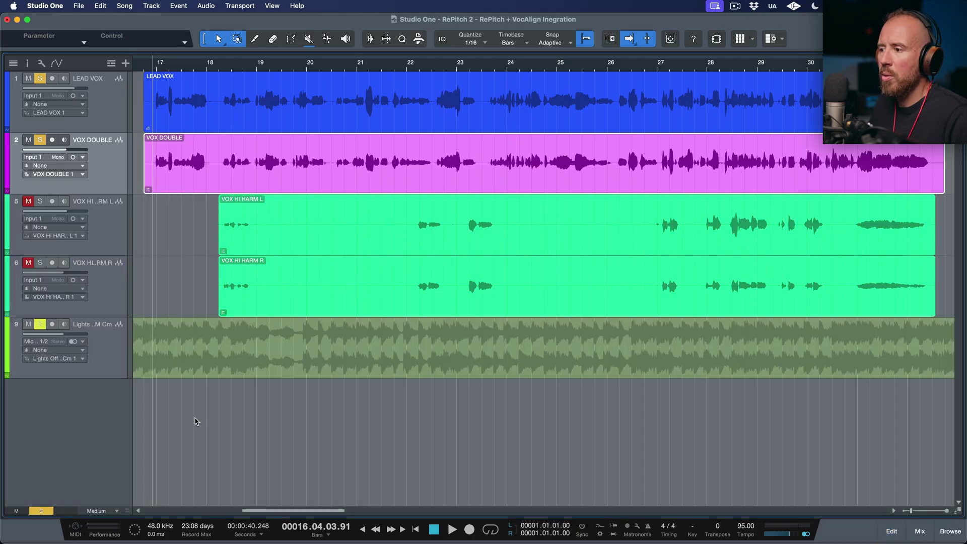
{"action": "key", "text": "F2"}
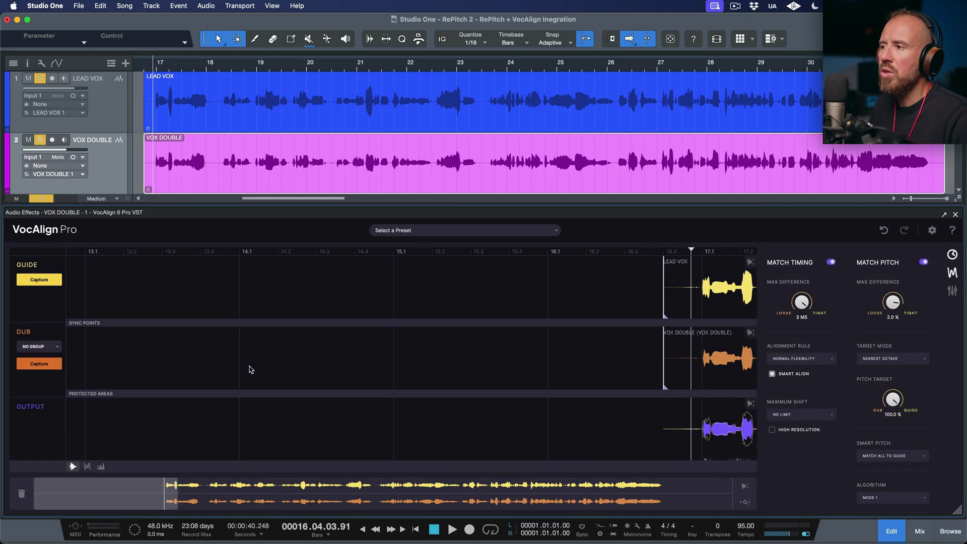
Audition the lead and double clips, then reopen LEAD VOX in RePitch.
{"action": "left_click", "coordinate": [224, 123]}
{"action": "key", "text": "space"}
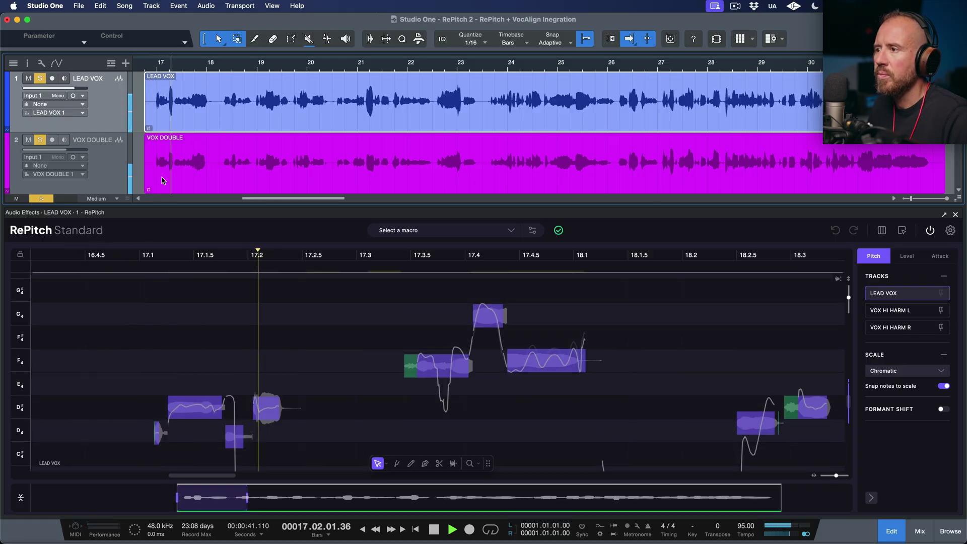
{"action": "left_click", "coordinate": [209, 177]}
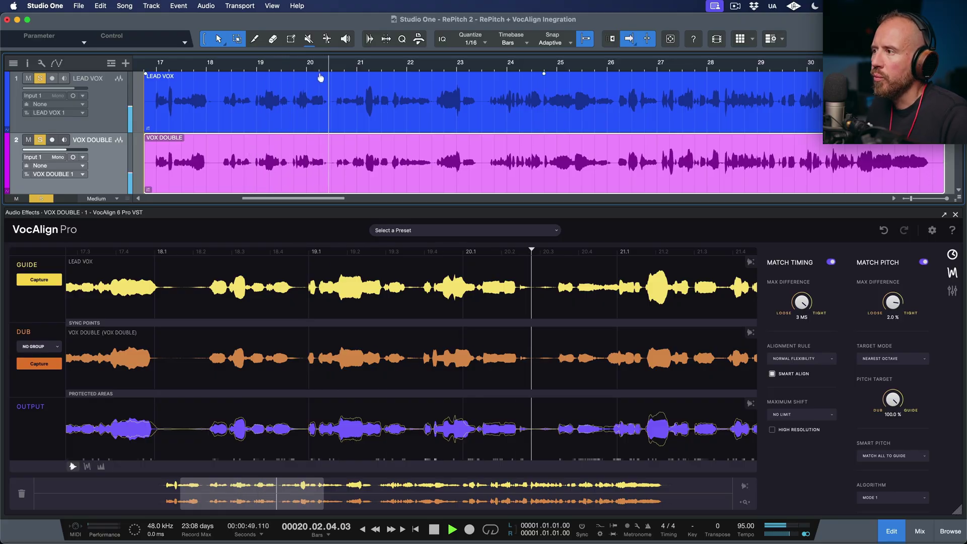
{"action": "key", "text": "space"}
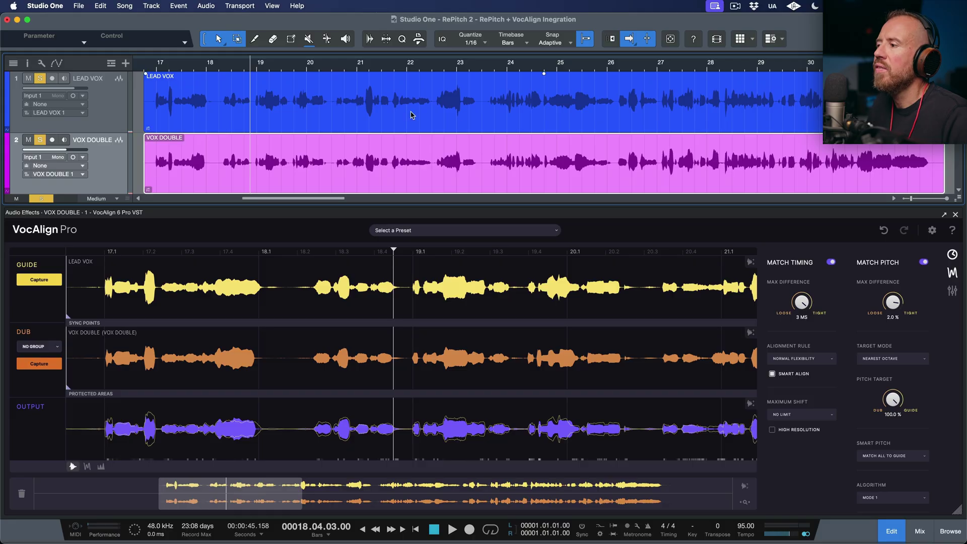
{"action": "left_click", "coordinate": [297, 118]}
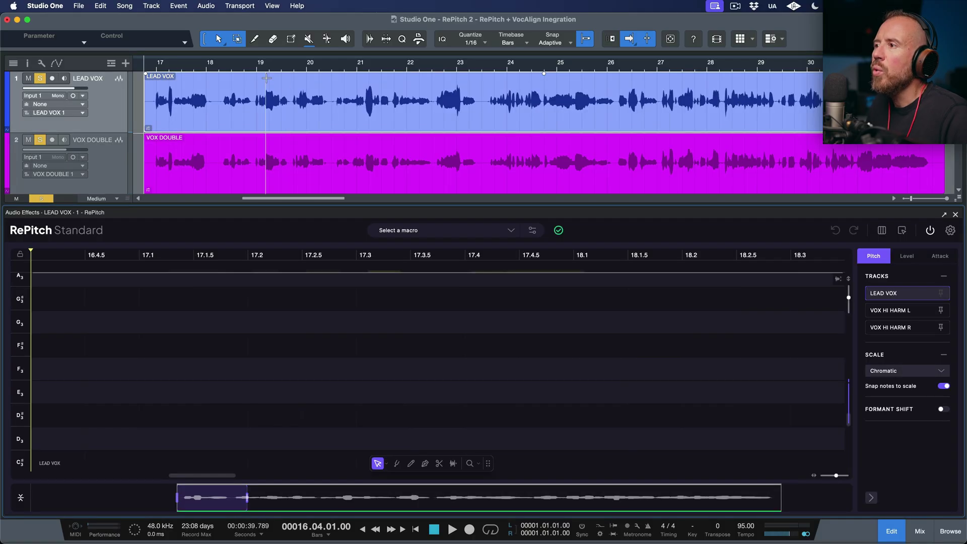
Switch RePitch to attack editing, mute VOX DOUBLE, and play from bar 19.2.
{"action": "left_click", "coordinate": [293, 65]}
{"action": "left_click", "coordinate": [940, 256]}
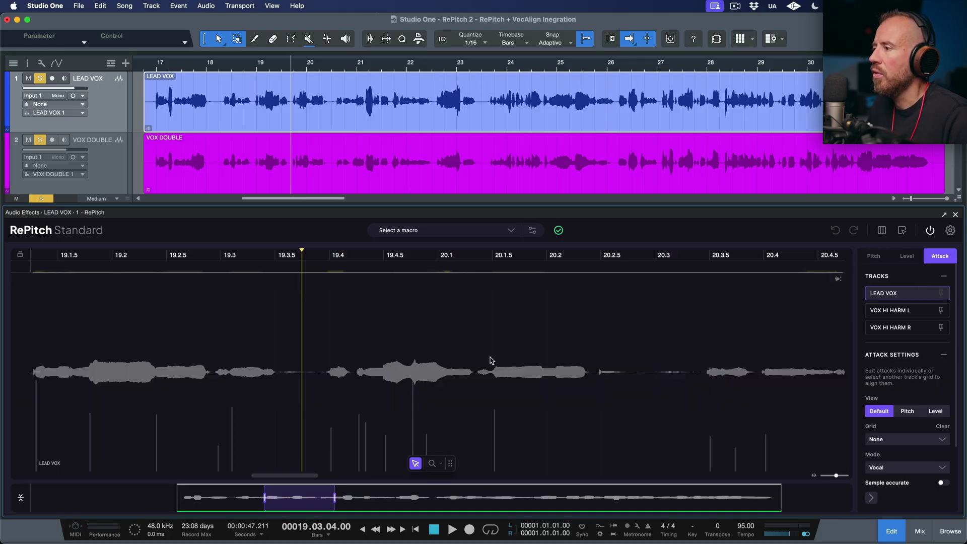
{"action": "left_click", "coordinate": [126, 256]}
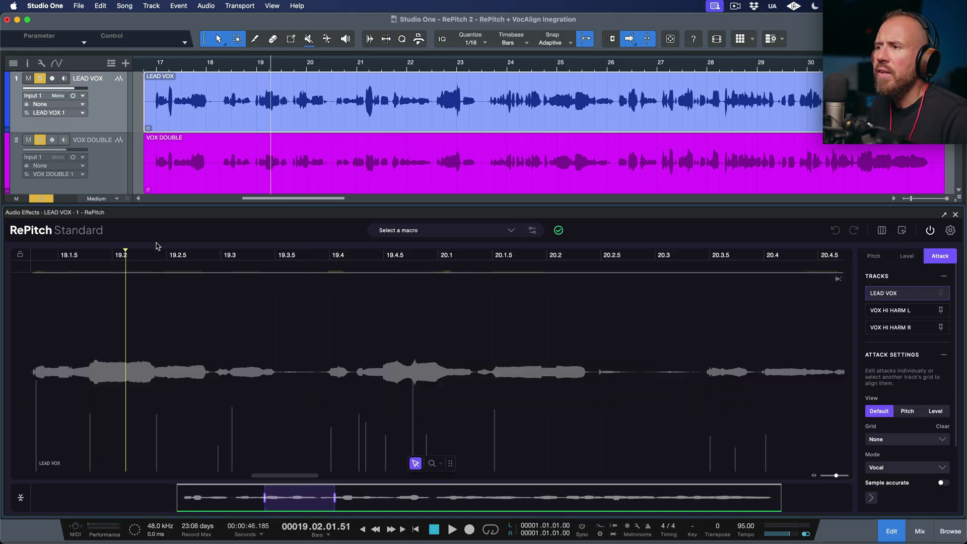
{"action": "left_click", "coordinate": [39, 139]}
{"action": "key", "text": "space"}
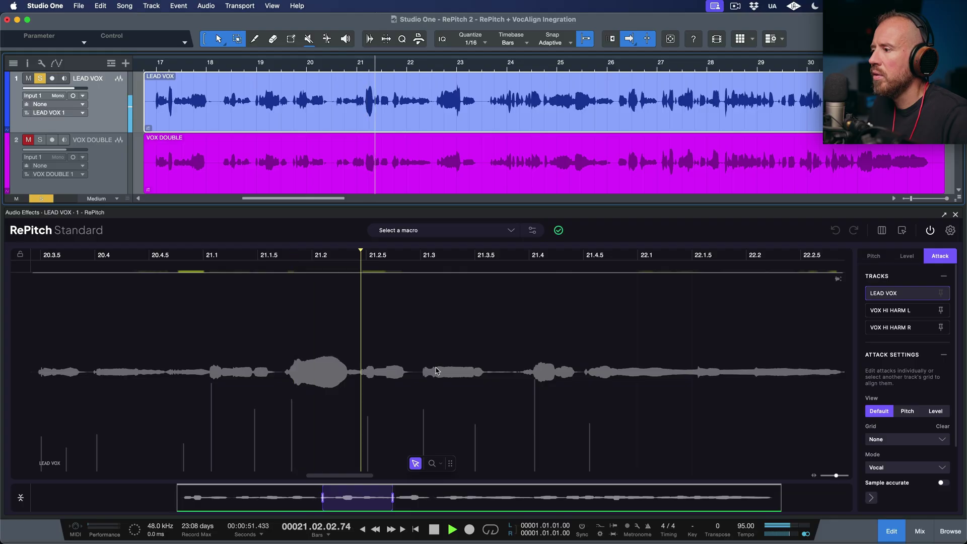
{"action": "key", "text": "space"}
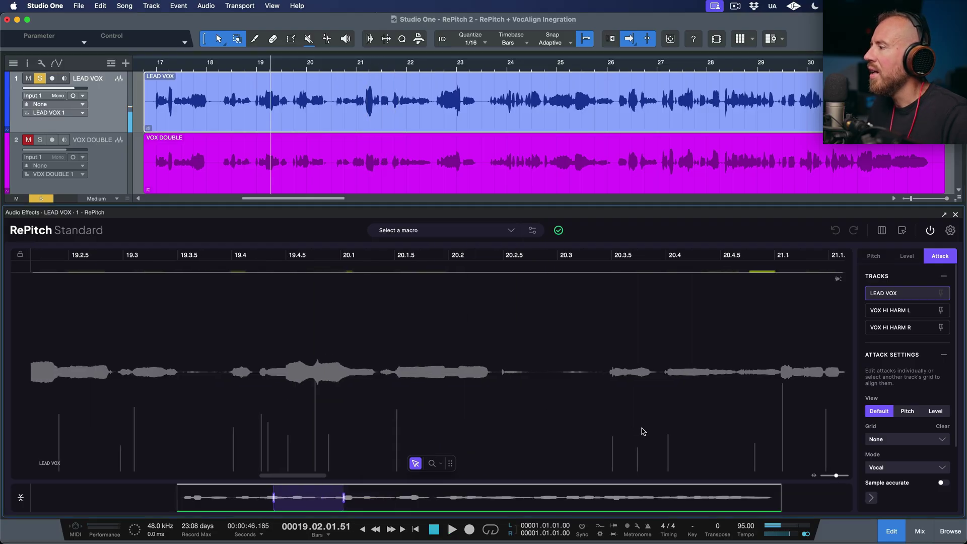
{"action": "scroll", "coordinate": [642, 431], "scroll_direction": "right", "scroll_amount": 5}
Snap the attacks around bar 21 to the Bar Beat grid, audition them, and re-solo VOX DOUBLE.
{"action": "left_click_drag", "start_coordinate": [570, 427], "coordinate": [296, 458]}
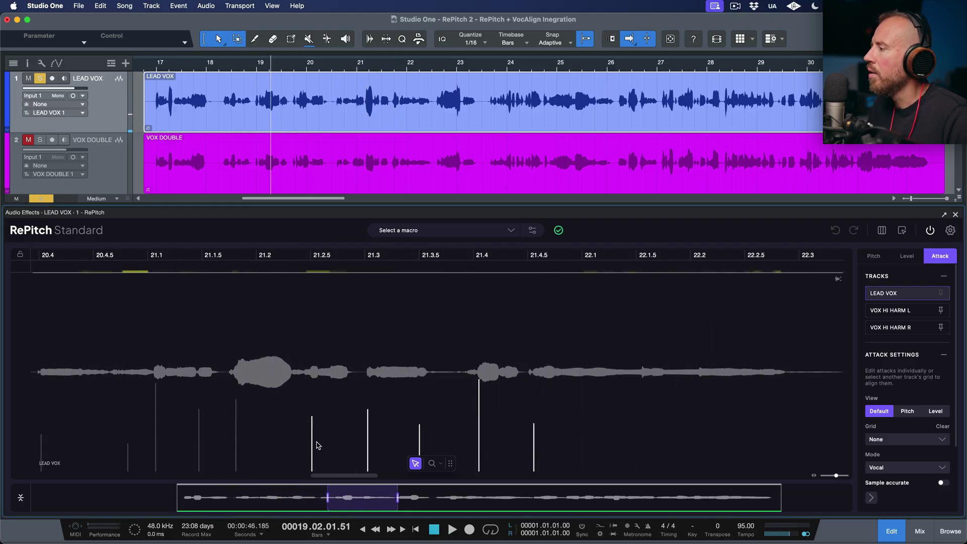
{"action": "left_click", "coordinate": [905, 443]}
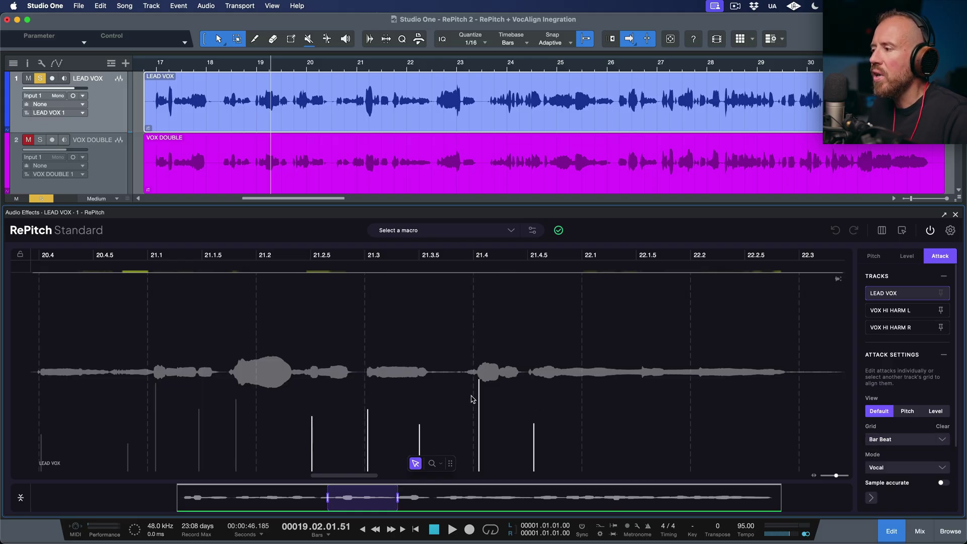
{"action": "left_click", "coordinate": [295, 257]}
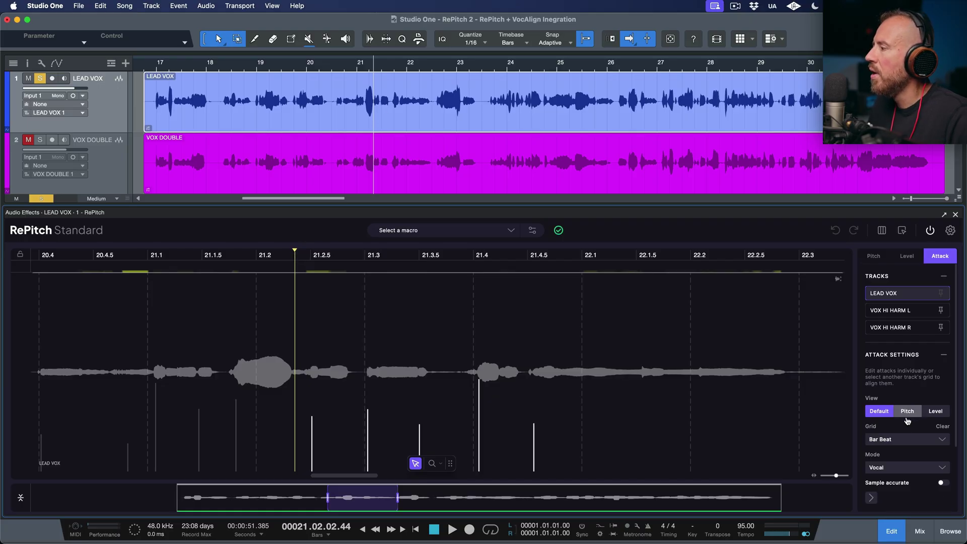
{"action": "scroll", "coordinate": [913, 448], "scroll_direction": "down", "scroll_amount": 3}
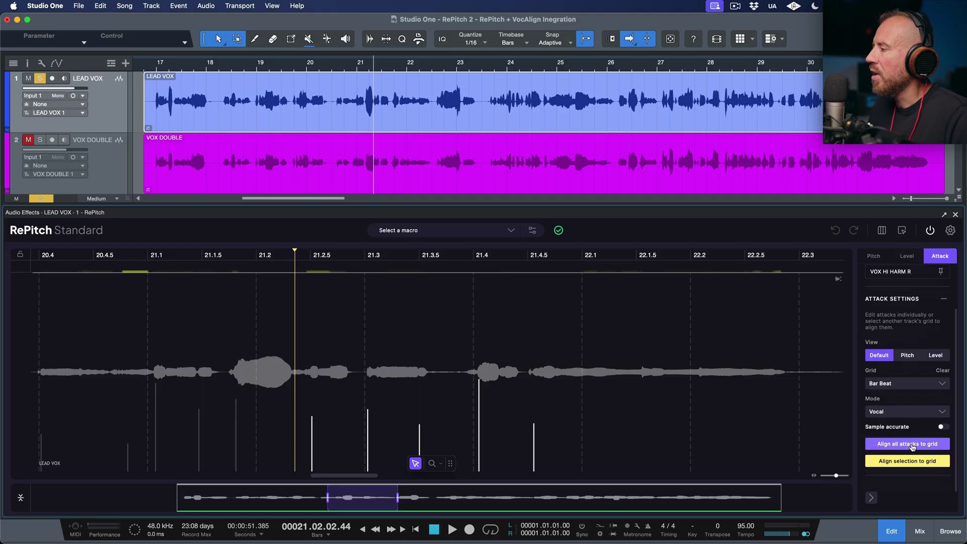
{"action": "left_click", "coordinate": [906, 460]}
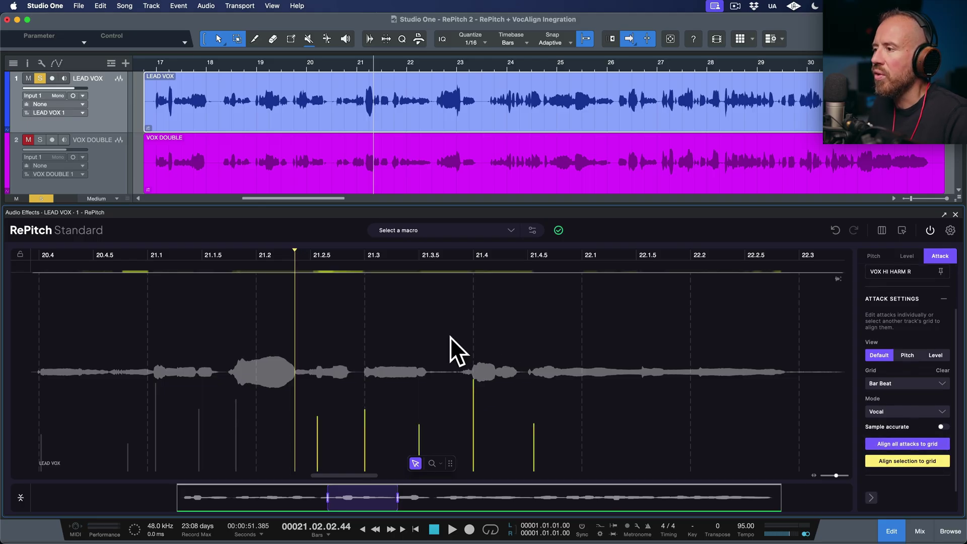
{"action": "left_click", "coordinate": [216, 255]}
{"action": "key", "text": "space"}
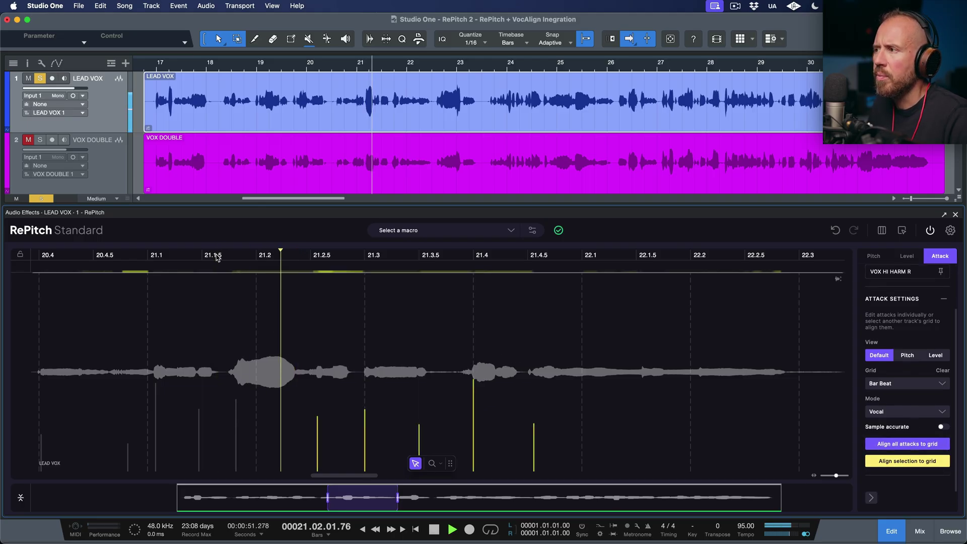
{"action": "key", "text": "space"}
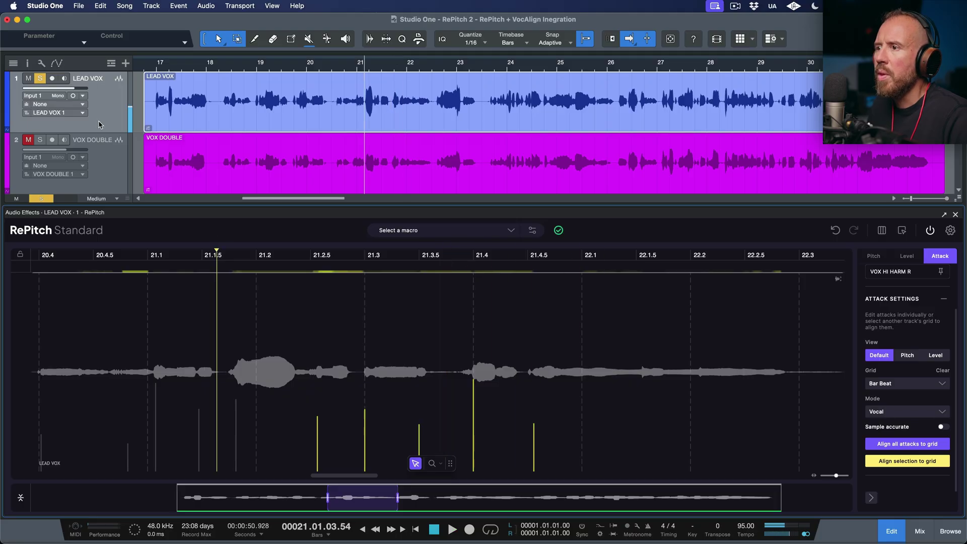
{"action": "left_click", "coordinate": [41, 140]}
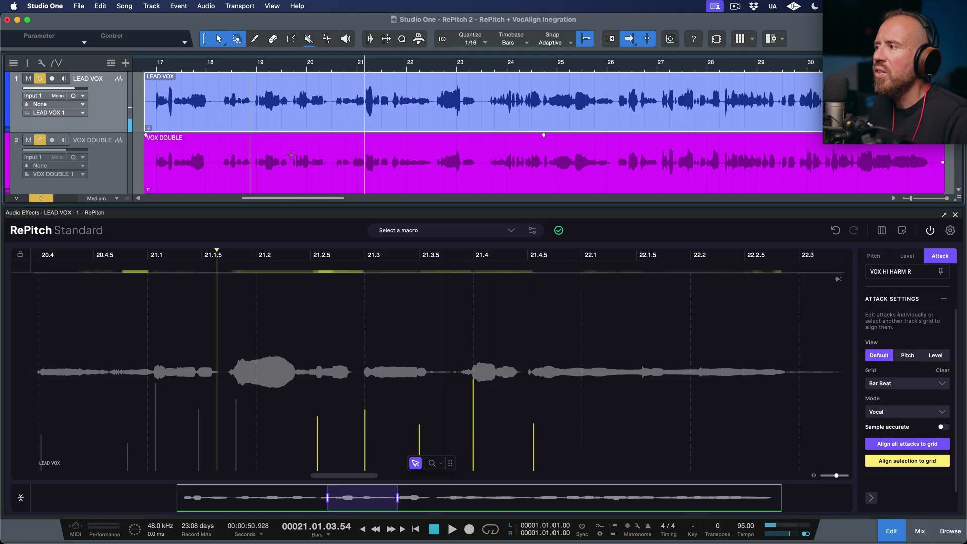
{"action": "left_click", "coordinate": [403, 182]}
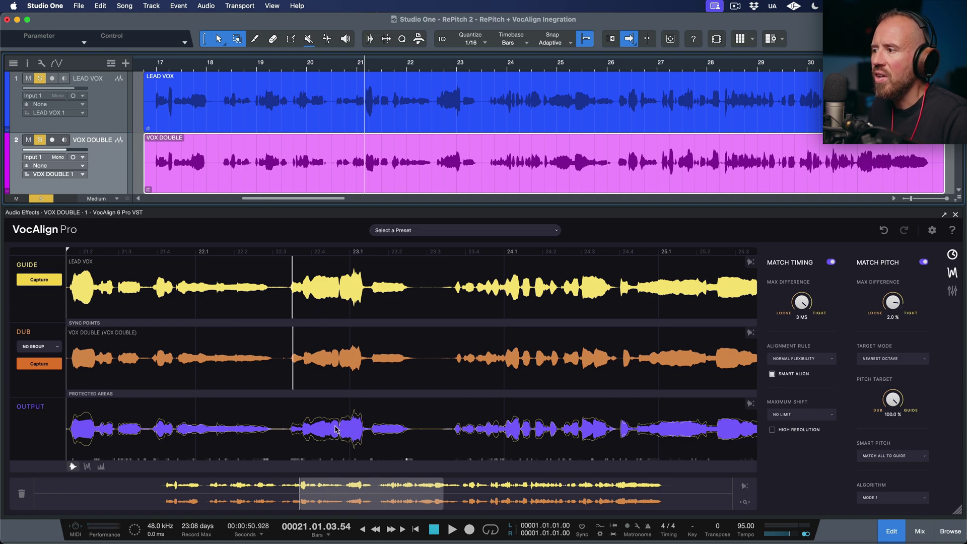
{"action": "left_click", "coordinate": [265, 252]}
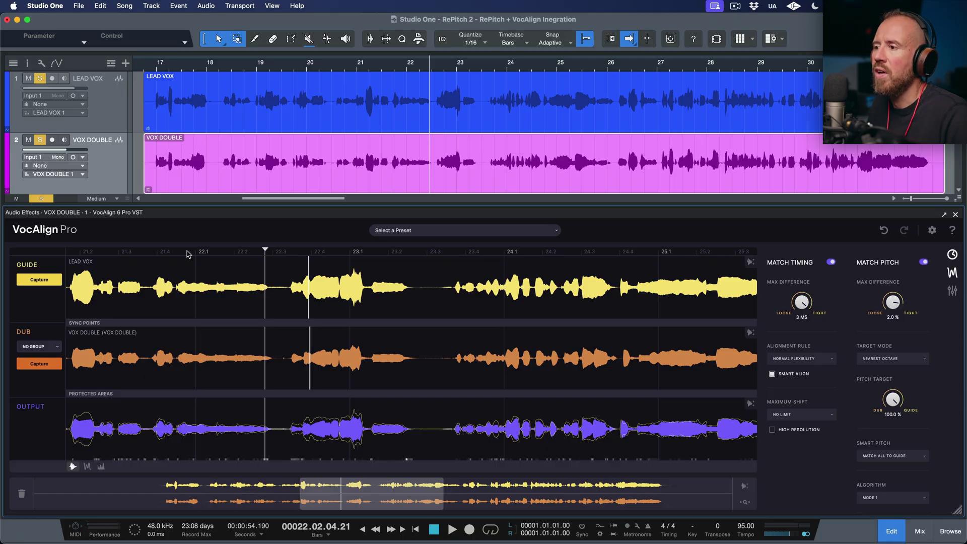
{"action": "left_click", "coordinate": [185, 251]}
{"action": "key", "text": "space"}
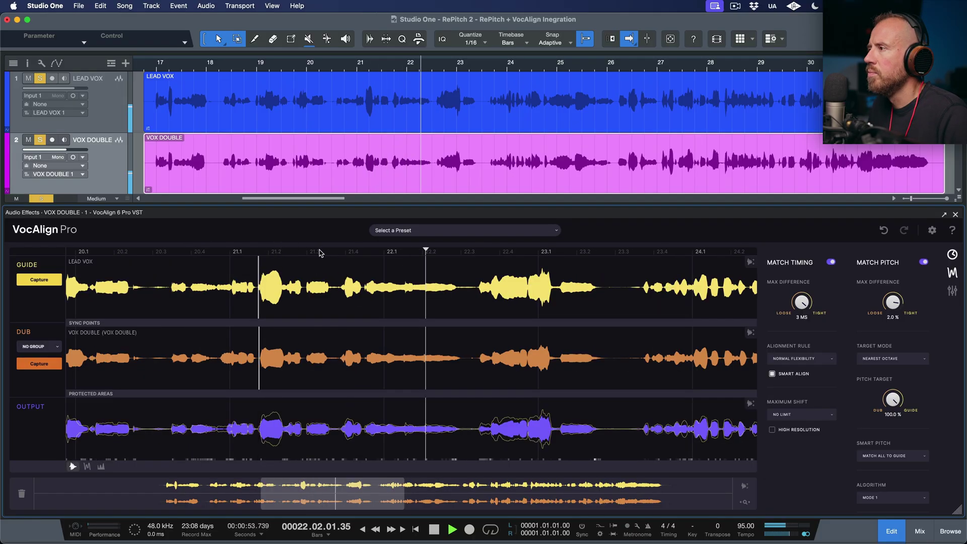
{"action": "key", "text": "space"}
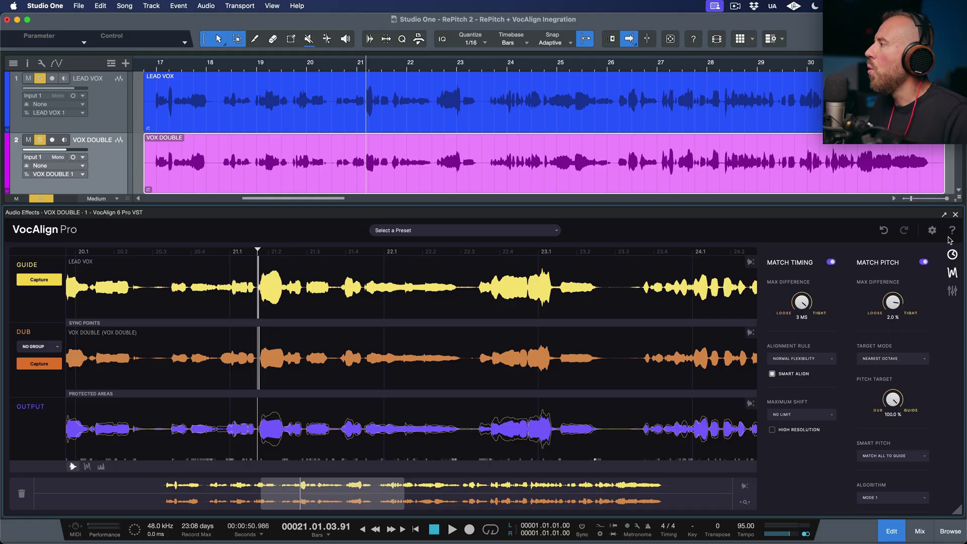
Close the alignment editor and render the VOX DOUBLE event effects to audio.
{"action": "left_click", "coordinate": [955, 216]}
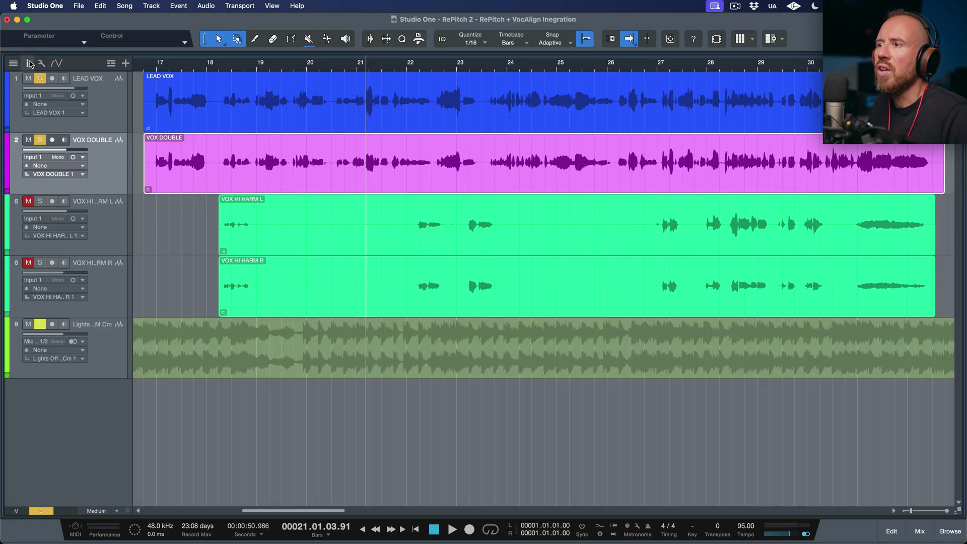
{"action": "left_click", "coordinate": [29, 63]}
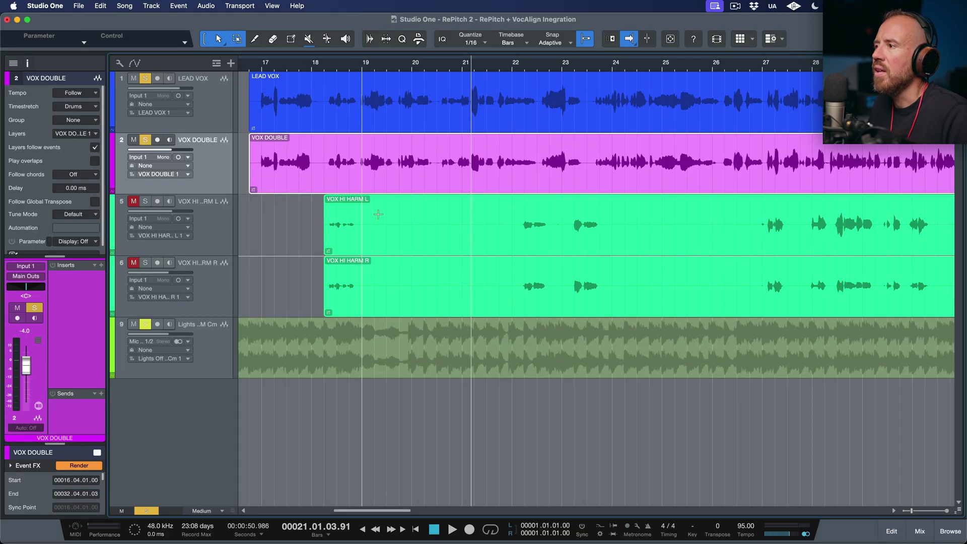
{"action": "left_click", "coordinate": [79, 465]}
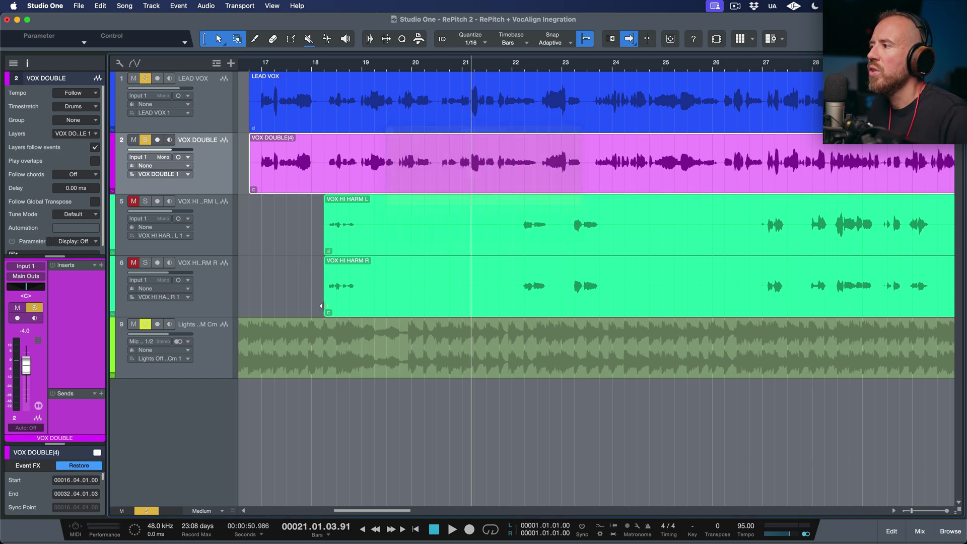
{"action": "scroll", "coordinate": [315, 189], "scroll_direction": "right", "scroll_amount": 2}
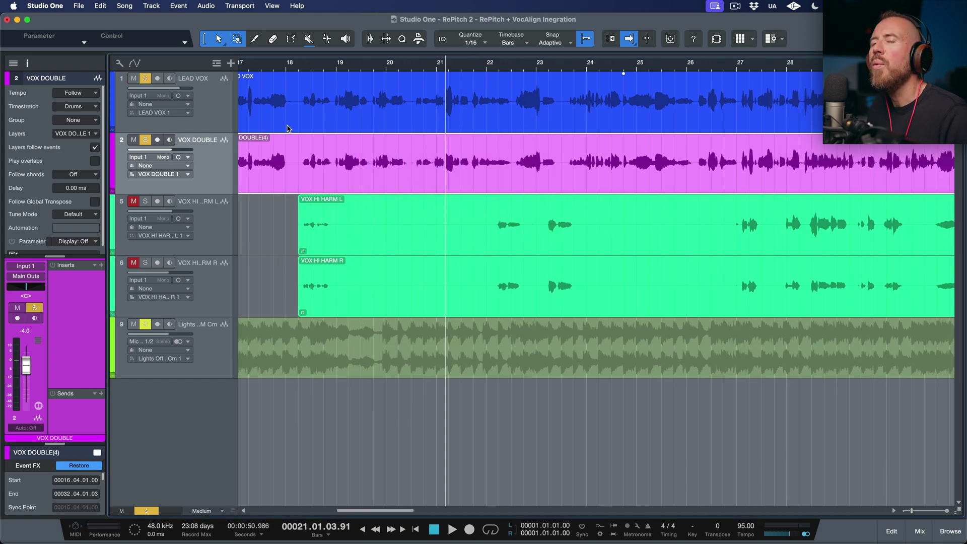
{"action": "scroll", "coordinate": [287, 128], "scroll_direction": "left", "scroll_amount": 3}
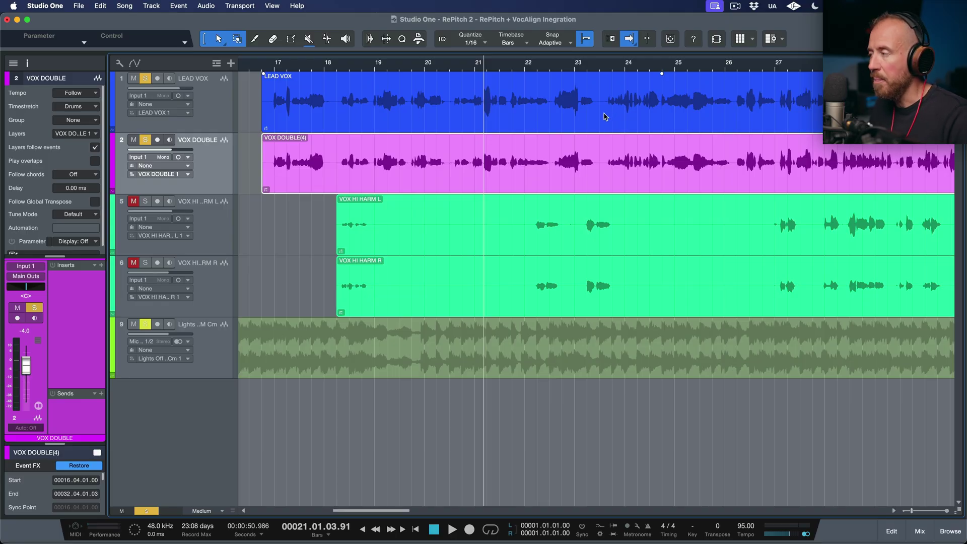
Play the rendered double with the lead and backing music from around bar 23.
{"action": "left_click", "coordinate": [604, 63]}
{"action": "left_click", "coordinate": [455, 373]}
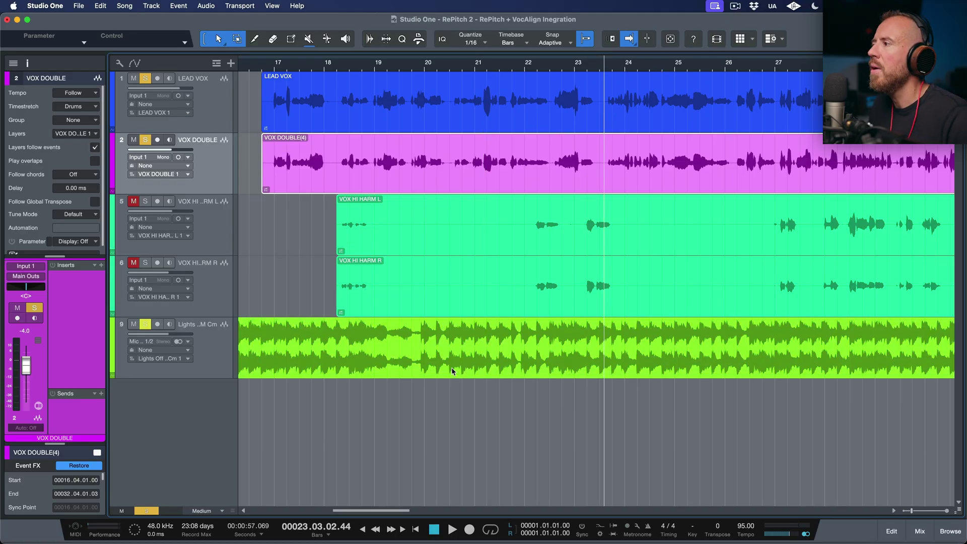
{"action": "key", "text": "space"}
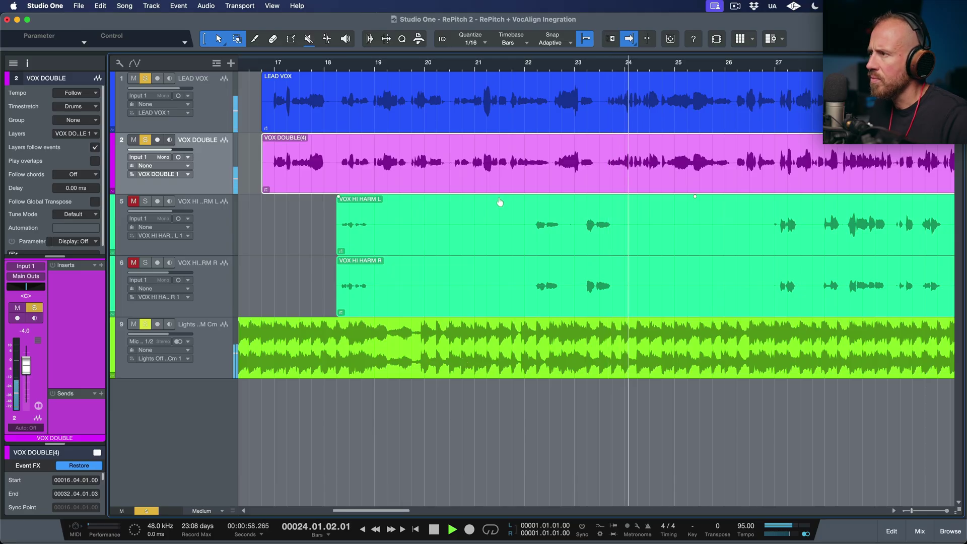
{"action": "scroll", "coordinate": [521, 145], "scroll_direction": "right", "scroll_amount": 2}
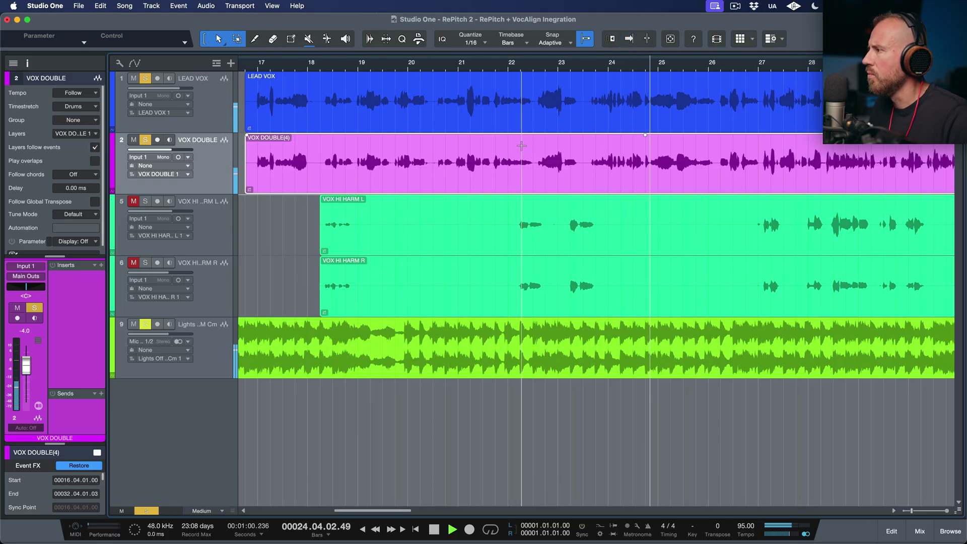
{"action": "scroll", "coordinate": [289, 240], "scroll_direction": "down", "scroll_amount": 2}
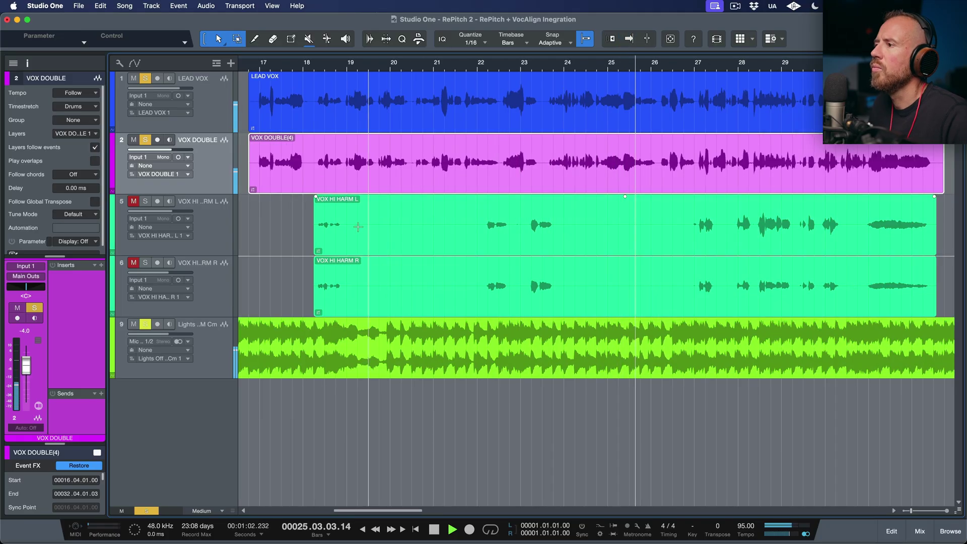
{"action": "left_click", "coordinate": [289, 240]}
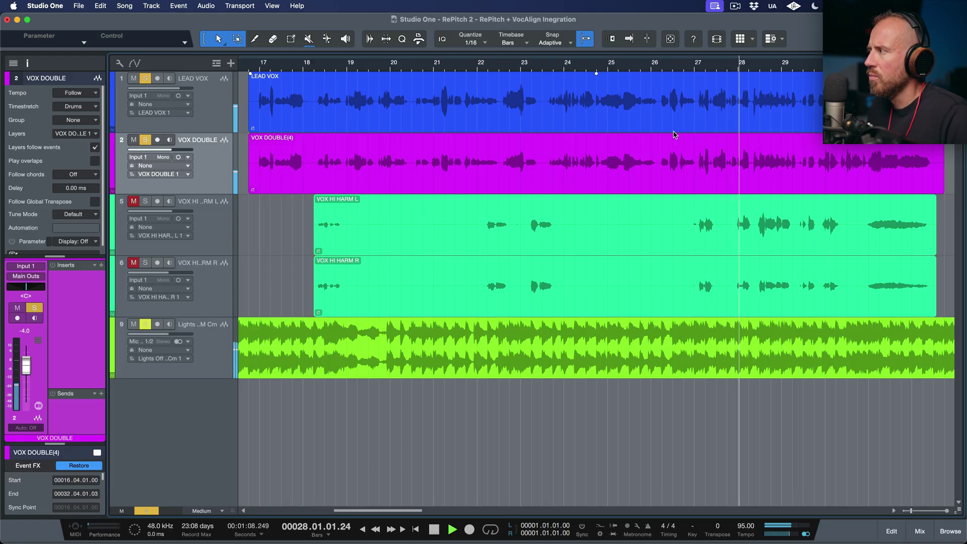
{"action": "key", "text": "space"}
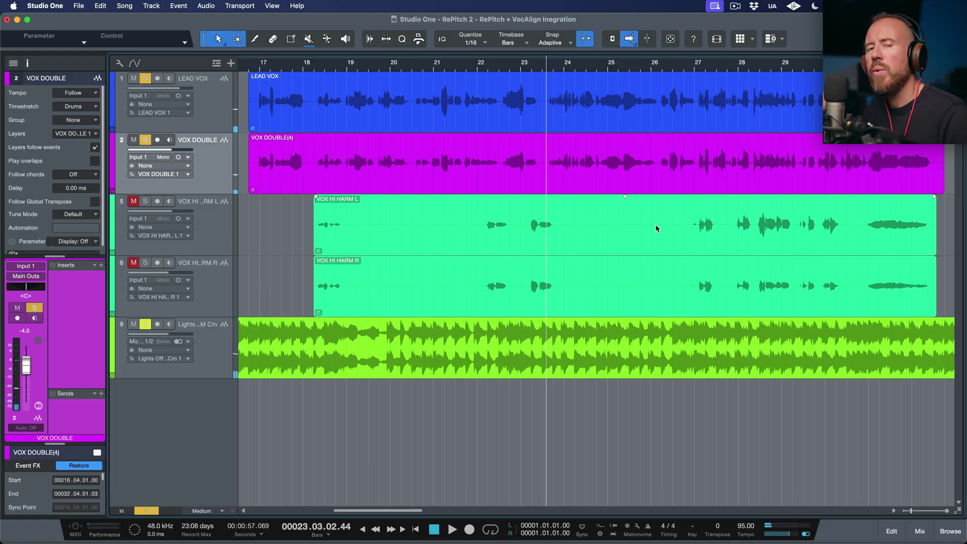
{"action": "mouse_move", "coordinate": [658, 245]}
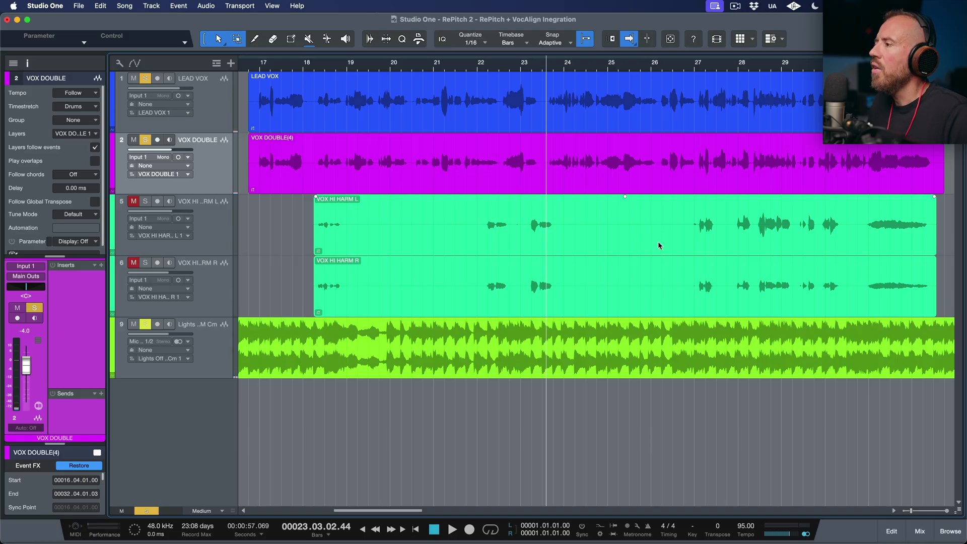
{"action": "left_click", "coordinate": [658, 245]}
Open VOX HI HARM L in RePitch and play its notes twice from bar 28.
{"action": "double_click", "coordinate": [658, 246]}
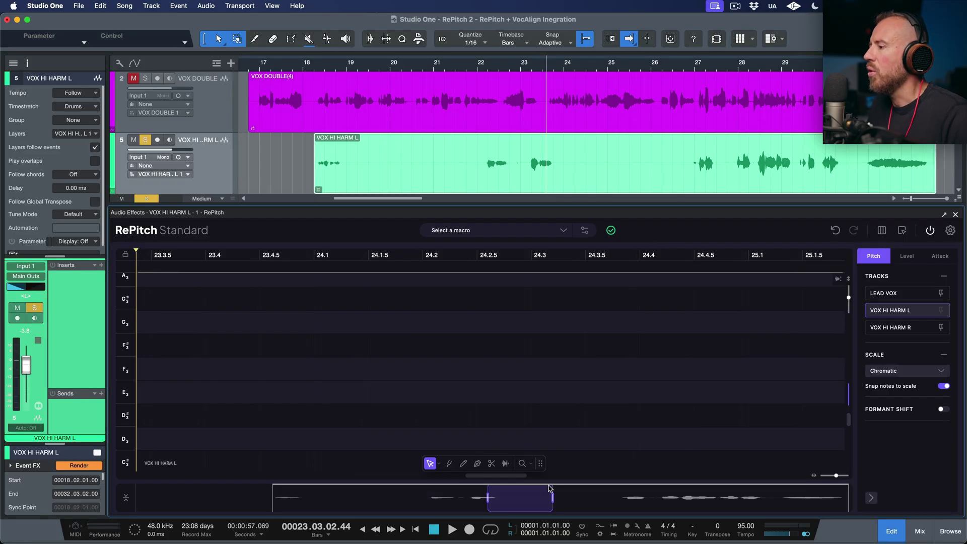
{"action": "left_click_drag", "start_coordinate": [550, 489], "coordinate": [842, 488]}
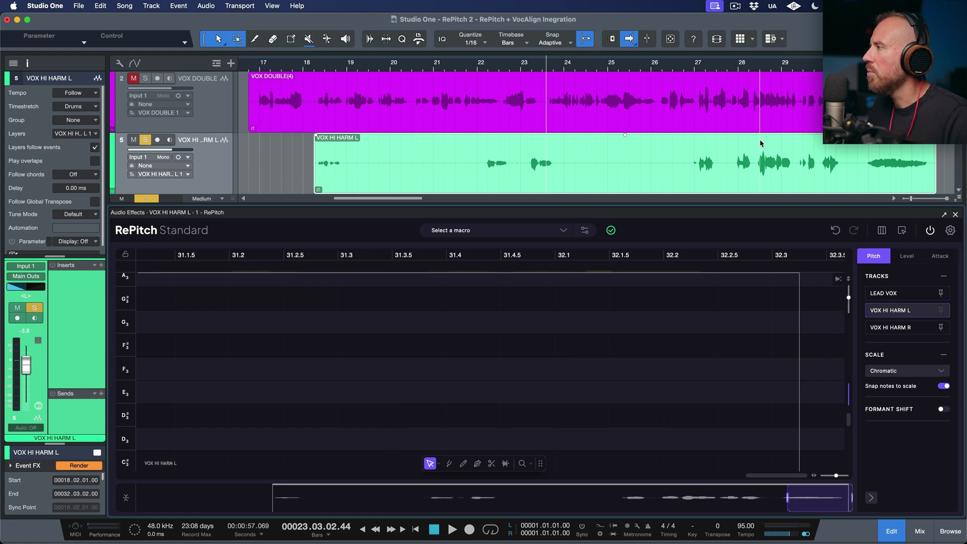
{"action": "left_click", "coordinate": [752, 66]}
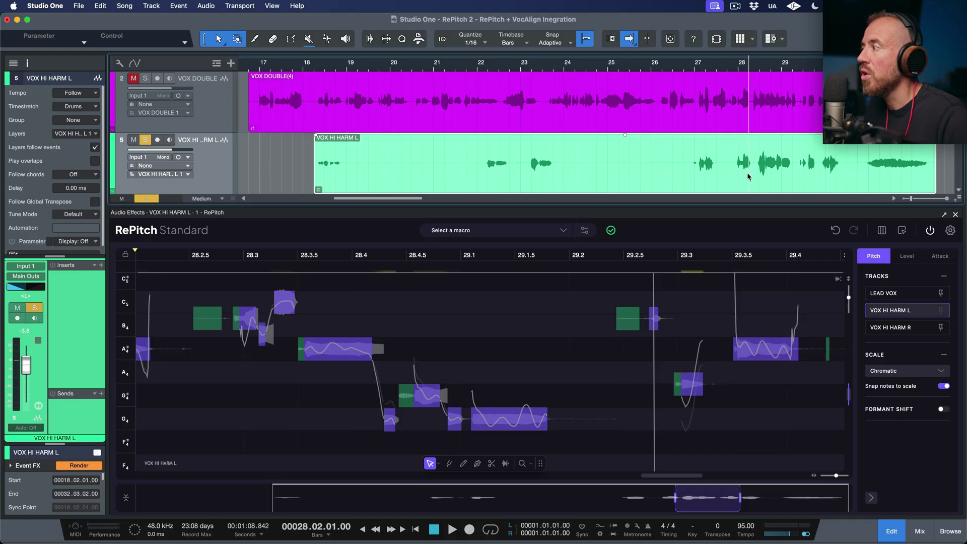
{"action": "key", "text": "space"}
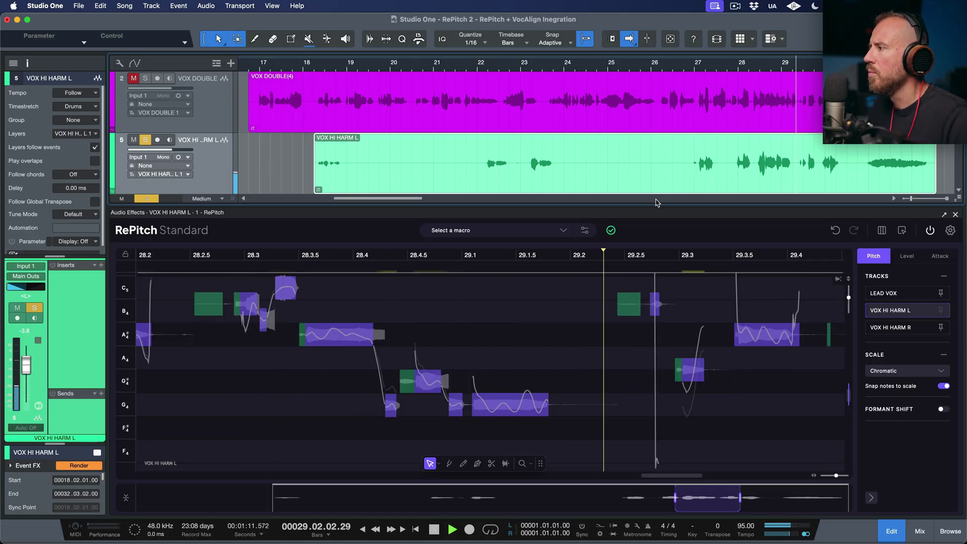
{"action": "scroll", "coordinate": [635, 256], "scroll_direction": "up", "scroll_amount": 2}
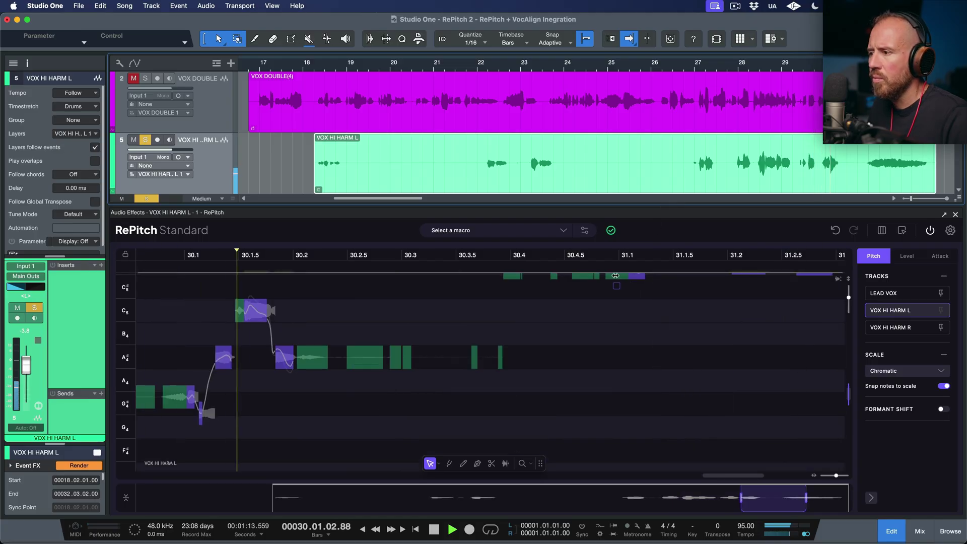
{"action": "key", "text": "space"}
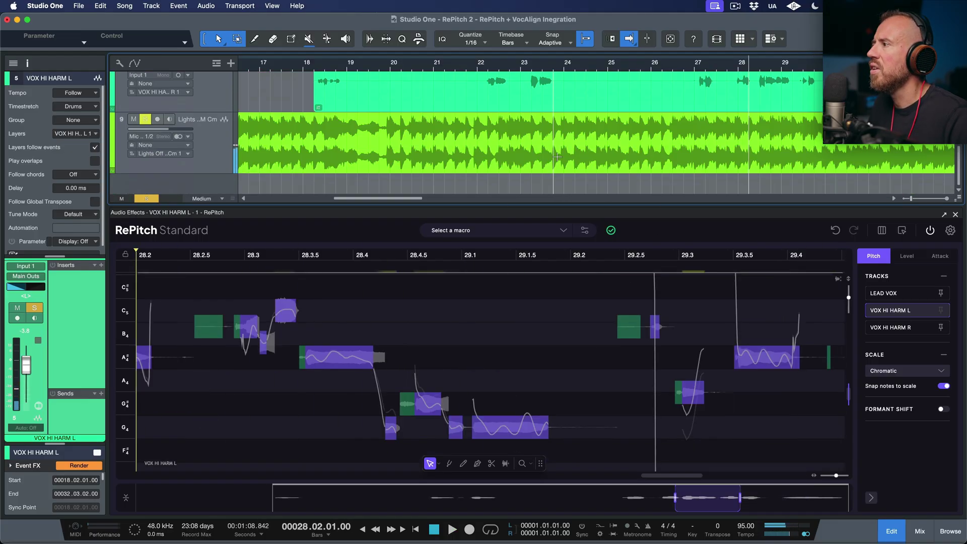
{"action": "scroll", "coordinate": [558, 158], "scroll_direction": "down", "scroll_amount": 3}
{"action": "scroll", "coordinate": [602, 166], "scroll_direction": "up", "scroll_amount": 5}
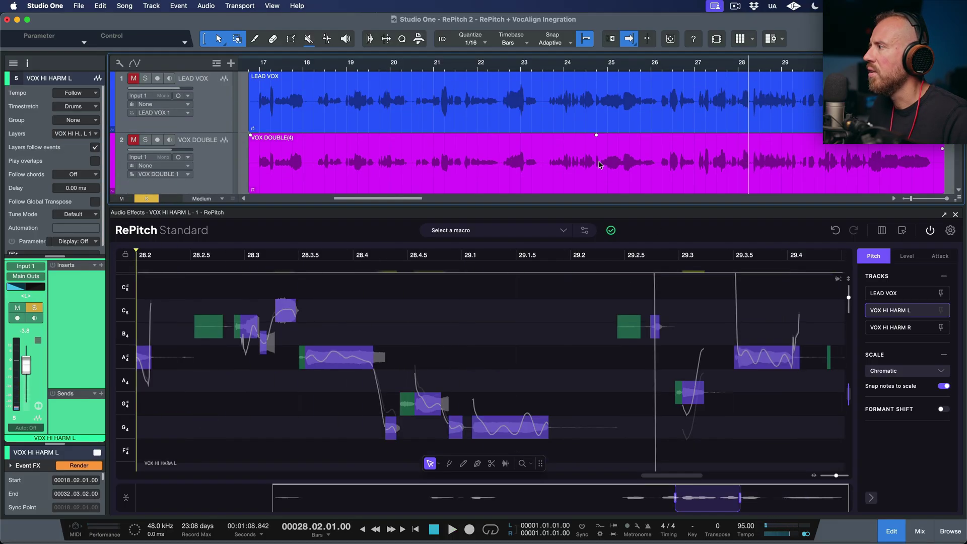
{"action": "scroll", "coordinate": [599, 161], "scroll_direction": "down", "scroll_amount": 4}
{"action": "key", "text": "space"}
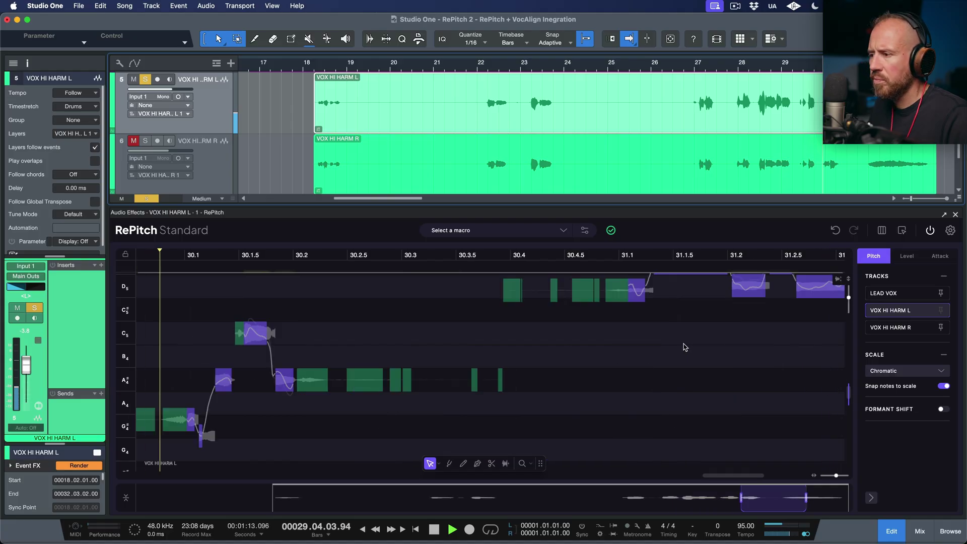
{"action": "scroll", "coordinate": [683, 347], "scroll_direction": "down", "scroll_amount": 1}
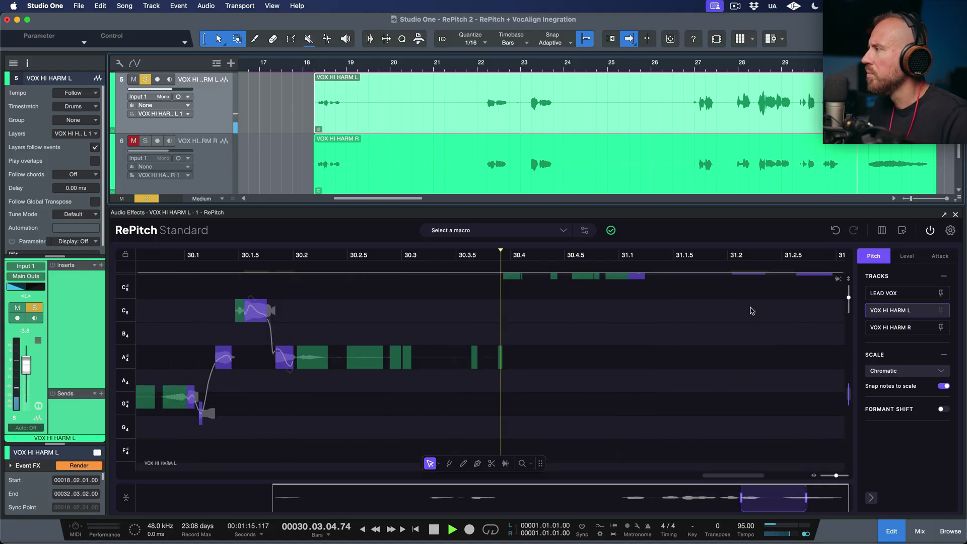
{"action": "scroll", "coordinate": [718, 325], "scroll_direction": "up", "scroll_amount": 3}
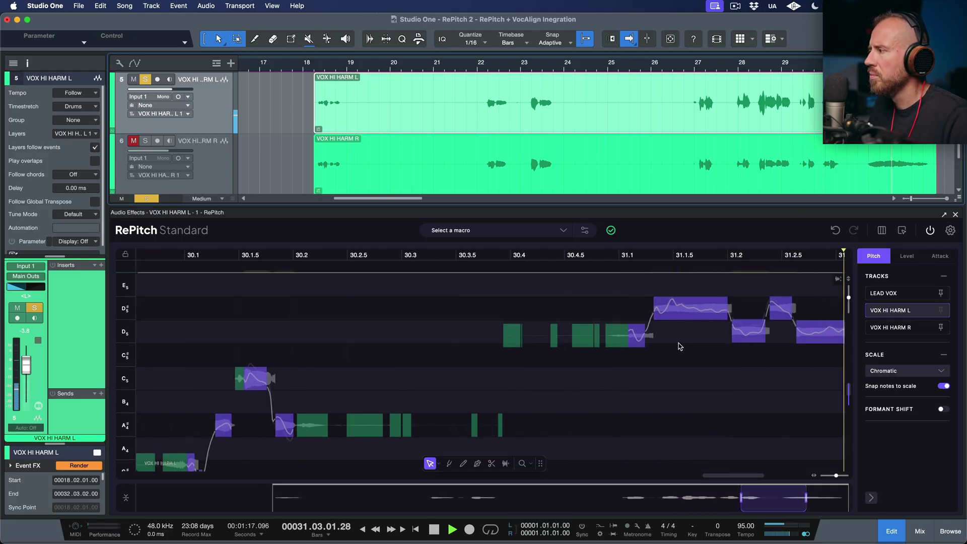
{"action": "key", "text": "space"}
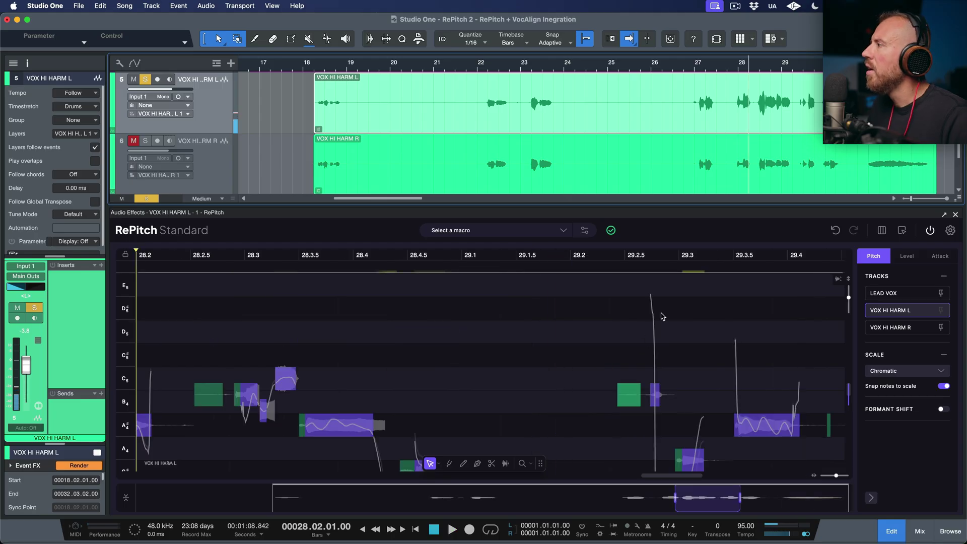
{"action": "scroll", "coordinate": [783, 81], "scroll_direction": "right", "scroll_amount": 3}
Switch RePitch to VOX HI HARM R and pin VOX HI HARM L as its reference track.
{"action": "left_click", "coordinate": [771, 68]}
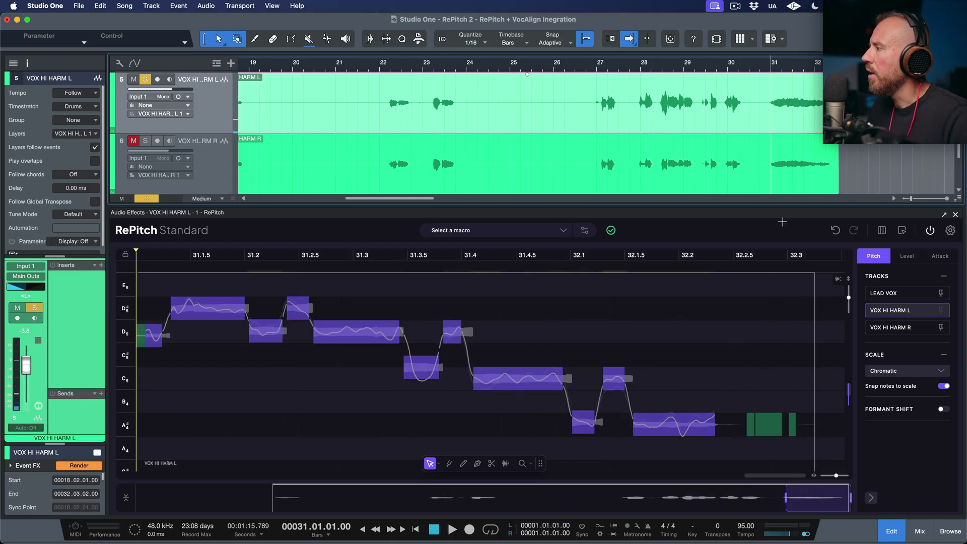
{"action": "left_click", "coordinate": [900, 329]}
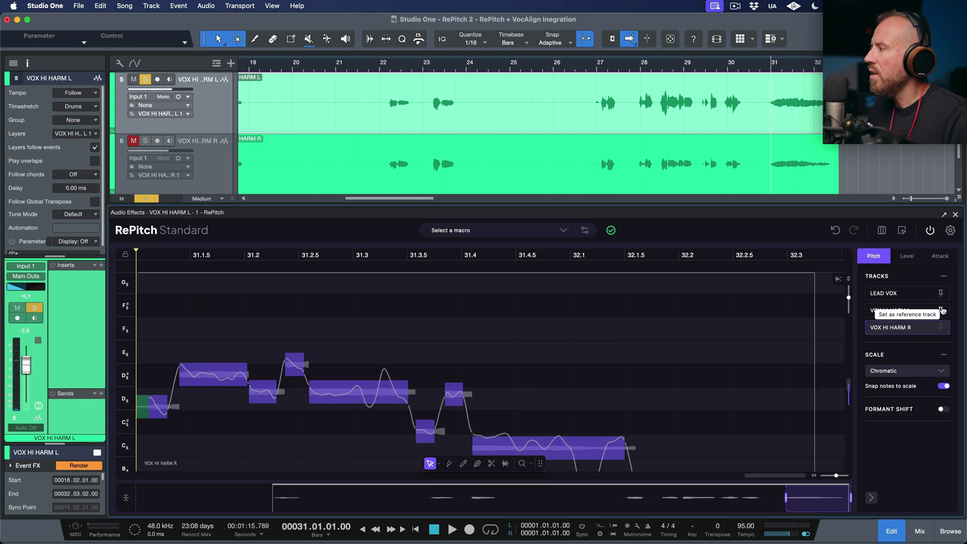
{"action": "left_click", "coordinate": [941, 310]}
{"action": "left_click_drag", "start_coordinate": [568, 376], "coordinate": [631, 325]}
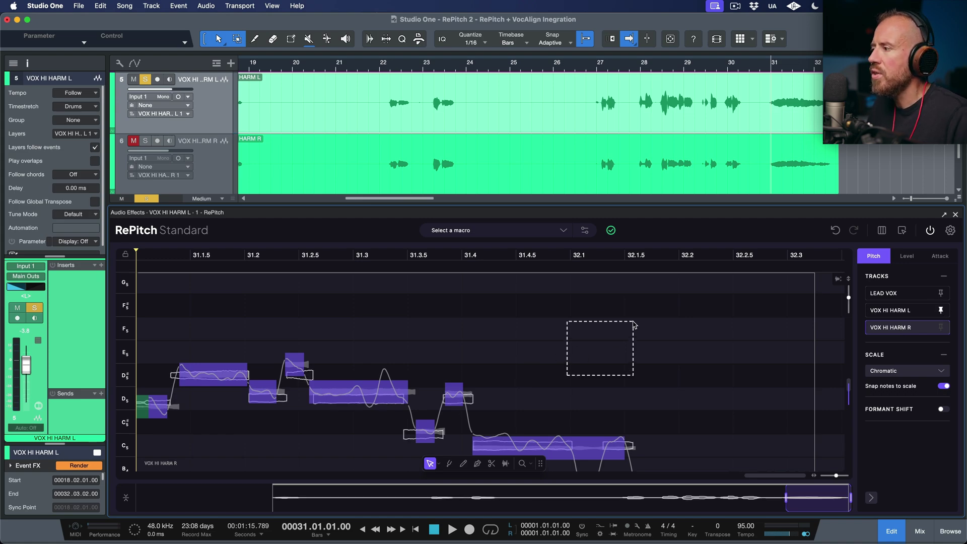
{"action": "scroll", "coordinate": [559, 378], "scroll_direction": "left", "scroll_amount": 2}
{"action": "scroll", "coordinate": [559, 379], "scroll_direction": "down", "scroll_amount": 1}
{"action": "scroll", "coordinate": [578, 357], "scroll_direction": "left", "scroll_amount": 2}
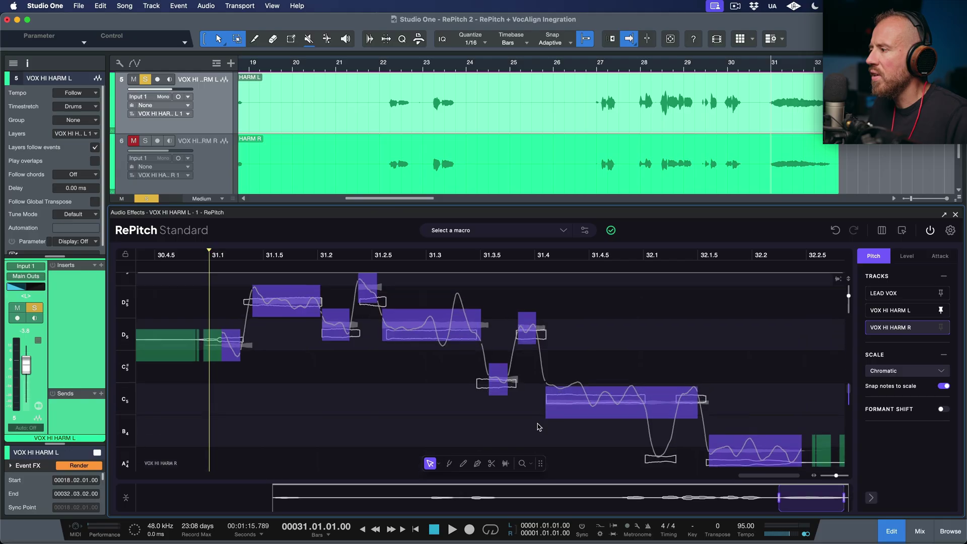
{"action": "scroll", "coordinate": [552, 392], "scroll_direction": "up", "scroll_amount": 3}
{"action": "scroll", "coordinate": [532, 422], "scroll_direction": "up", "scroll_amount": 1}
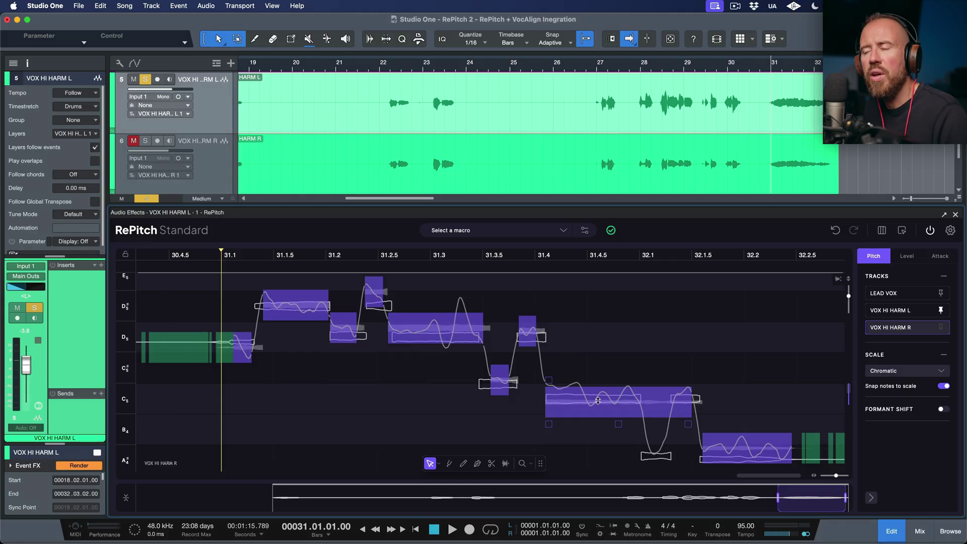
{"action": "scroll", "coordinate": [538, 152], "scroll_direction": "left", "scroll_amount": 2}
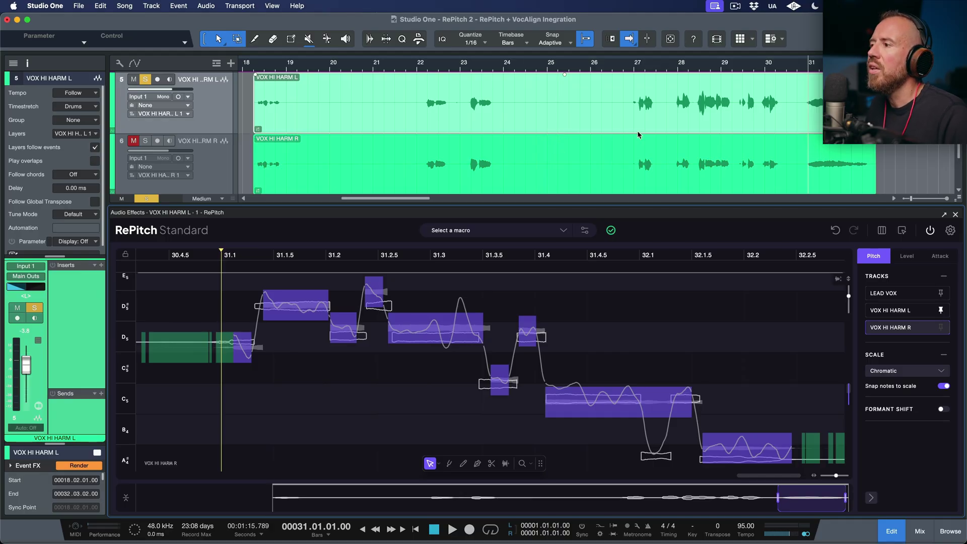
Close the pitch editor, select the VOX HI HARM R event and remove its RePitch extension.
{"action": "left_click", "coordinate": [957, 217]}
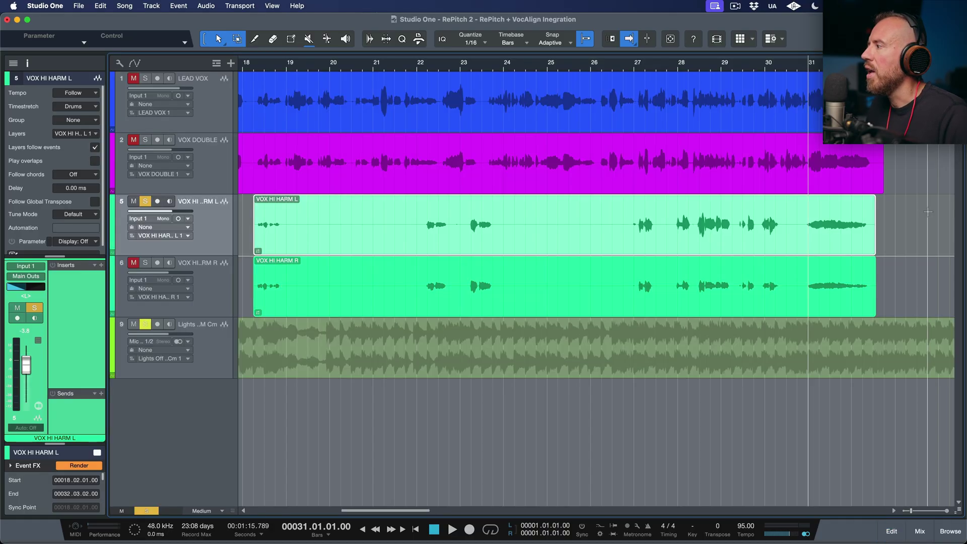
{"action": "left_click", "coordinate": [928, 244]}
{"action": "left_click", "coordinate": [700, 301]}
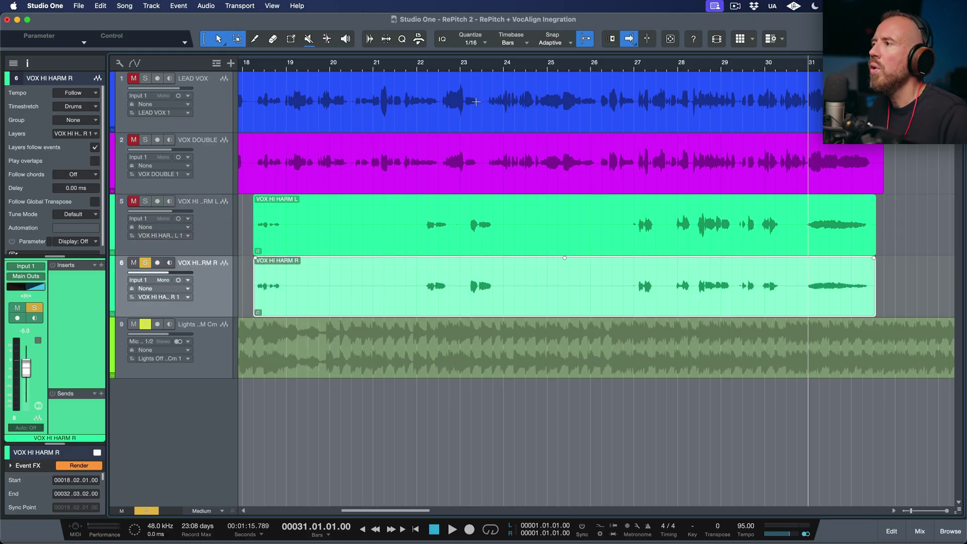
{"action": "left_click", "coordinate": [206, 5]}
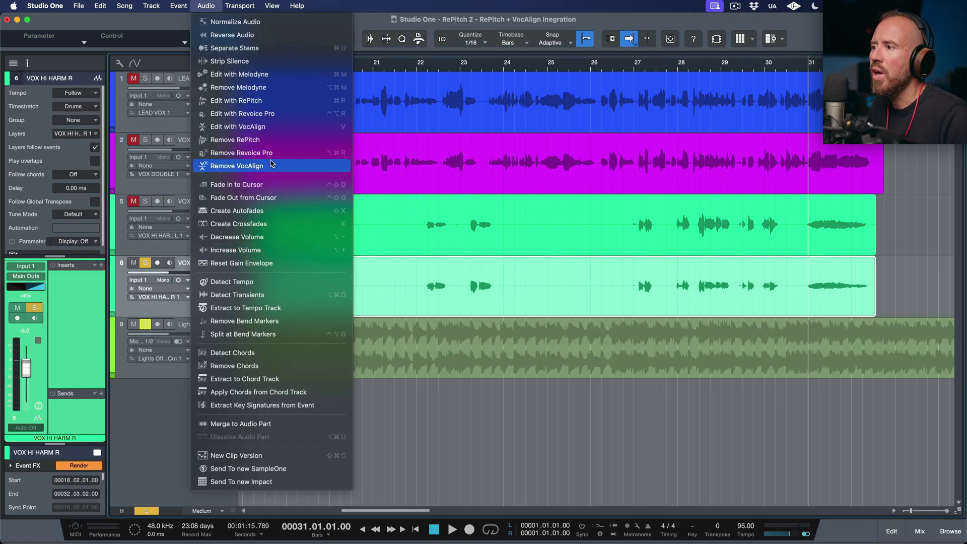
{"action": "left_click", "coordinate": [267, 141]}
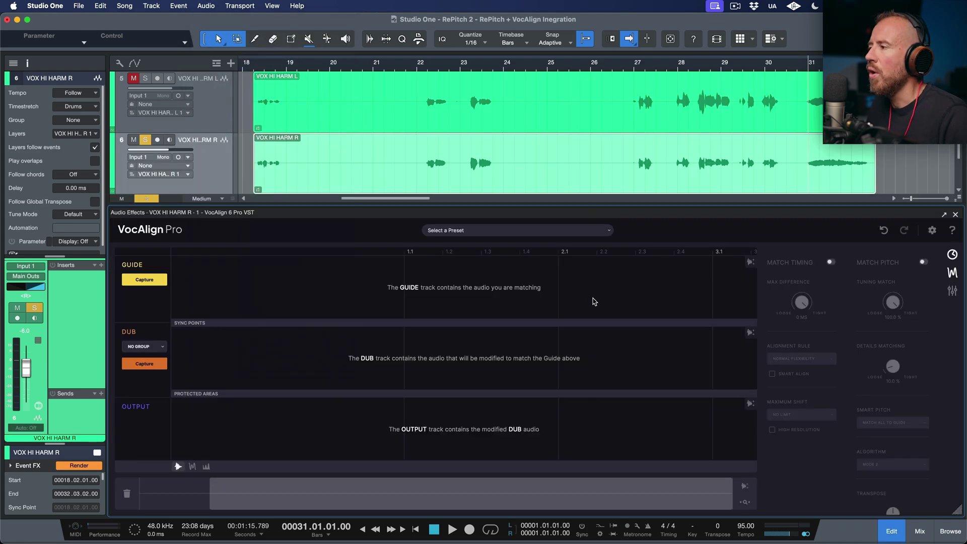
In VocAlign, capture VOX HI HARM L as Guide and VOX HI HARM R as Dub.
{"action": "left_click", "coordinate": [648, 127]}
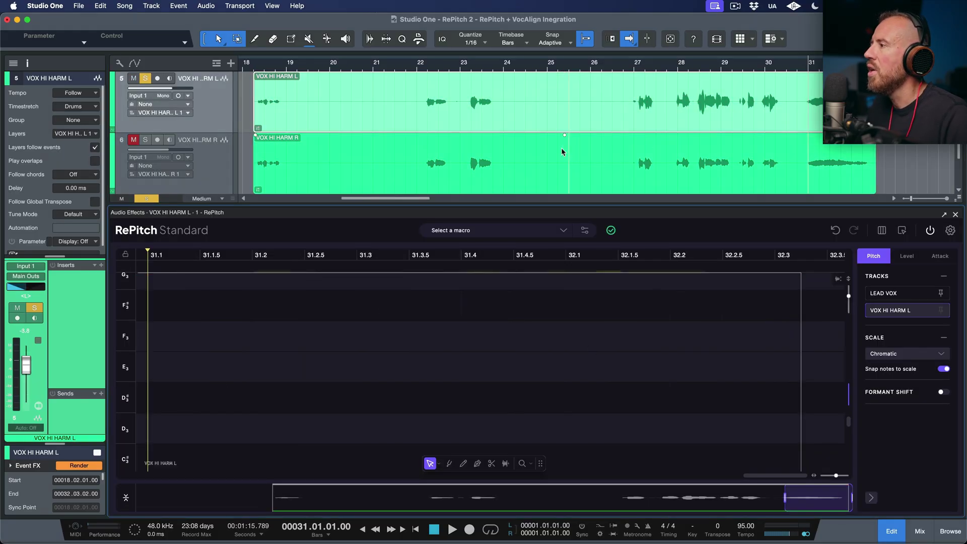
{"action": "left_click", "coordinate": [575, 180]}
{"action": "left_click", "coordinate": [158, 279]}
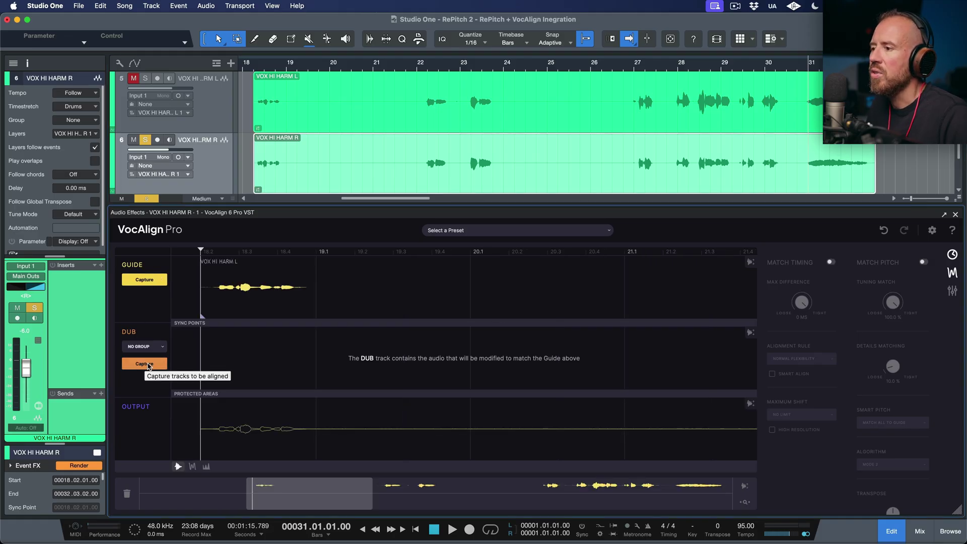
{"action": "left_click", "coordinate": [137, 366]}
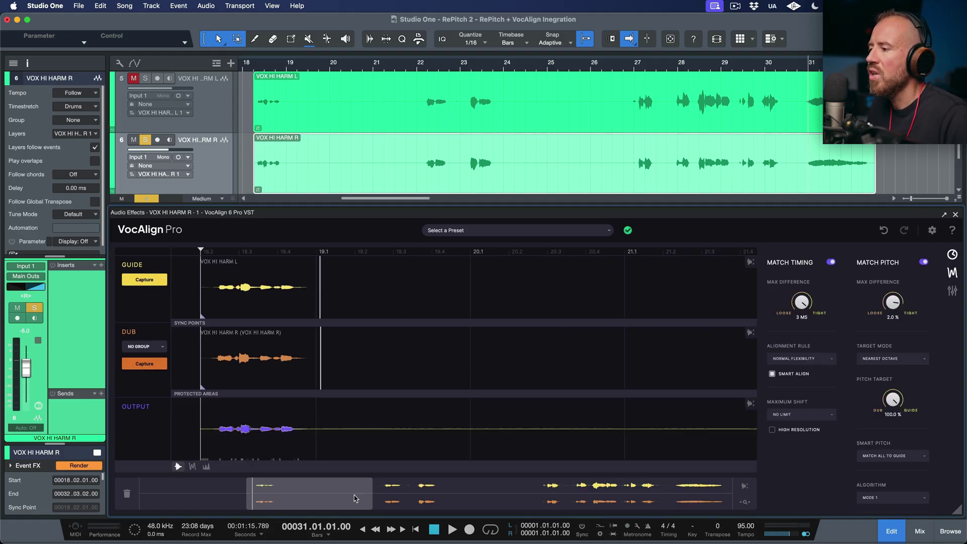
Zoom out to the whole phrase, play from bar 28, and show guide and dub pitch curves.
{"action": "left_click_drag", "start_coordinate": [371, 496], "coordinate": [726, 501]}
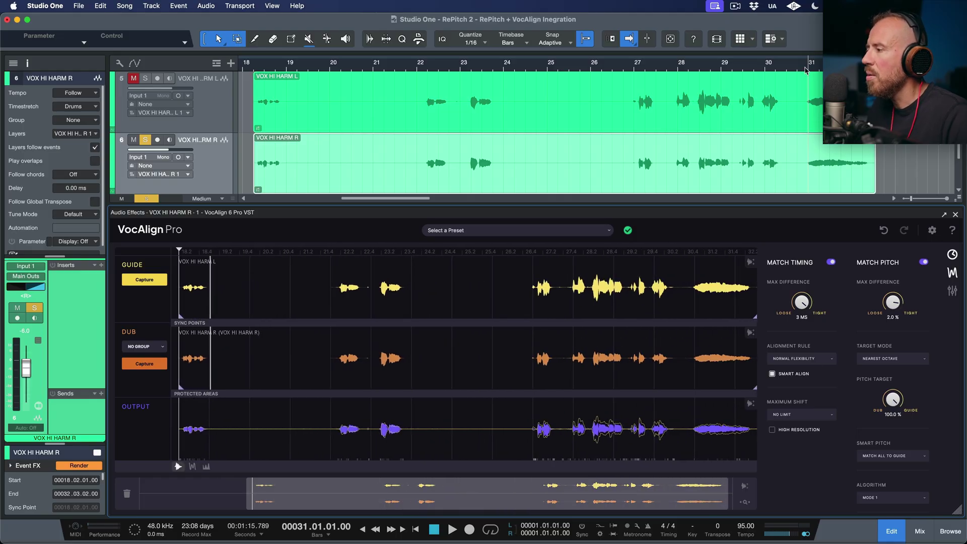
{"action": "left_click", "coordinate": [688, 161]}
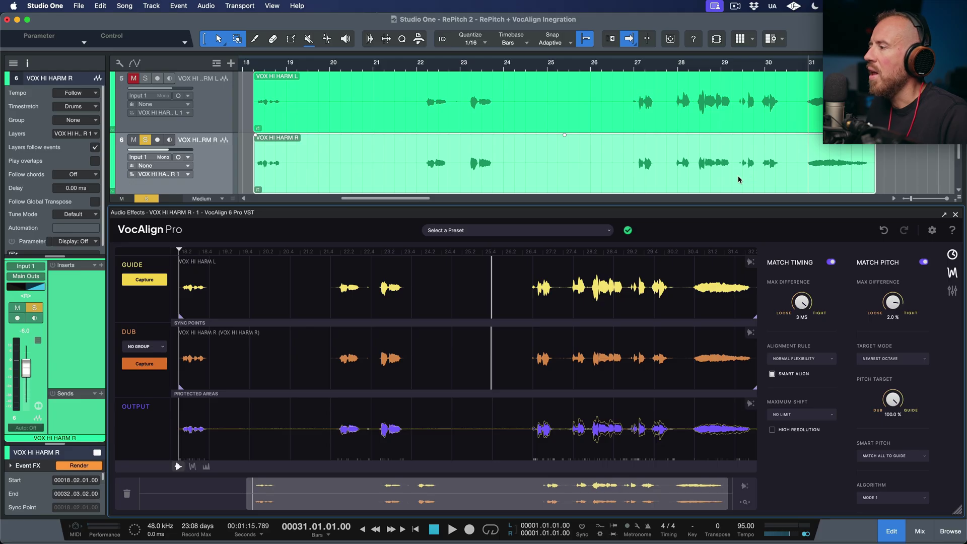
{"action": "left_click", "coordinate": [685, 67]}
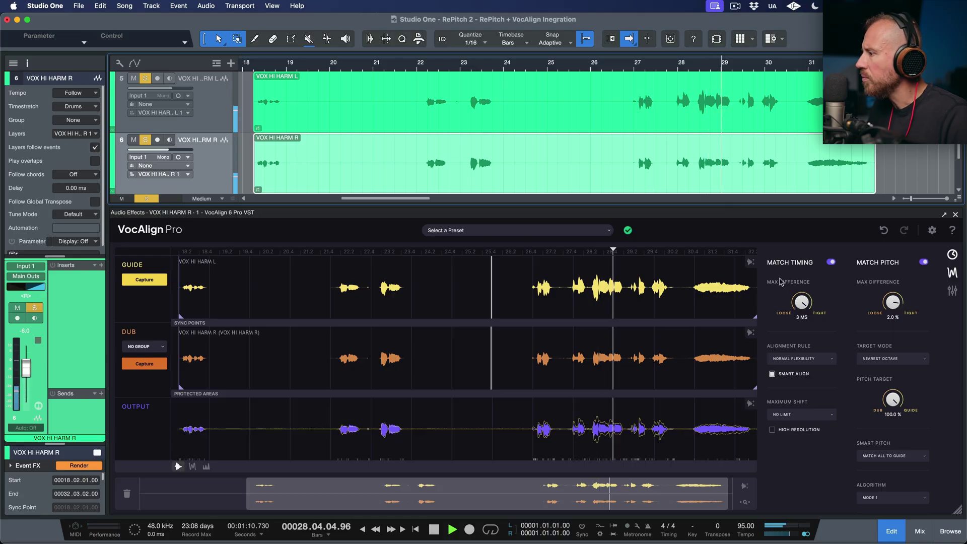
{"action": "left_click", "coordinate": [192, 466]}
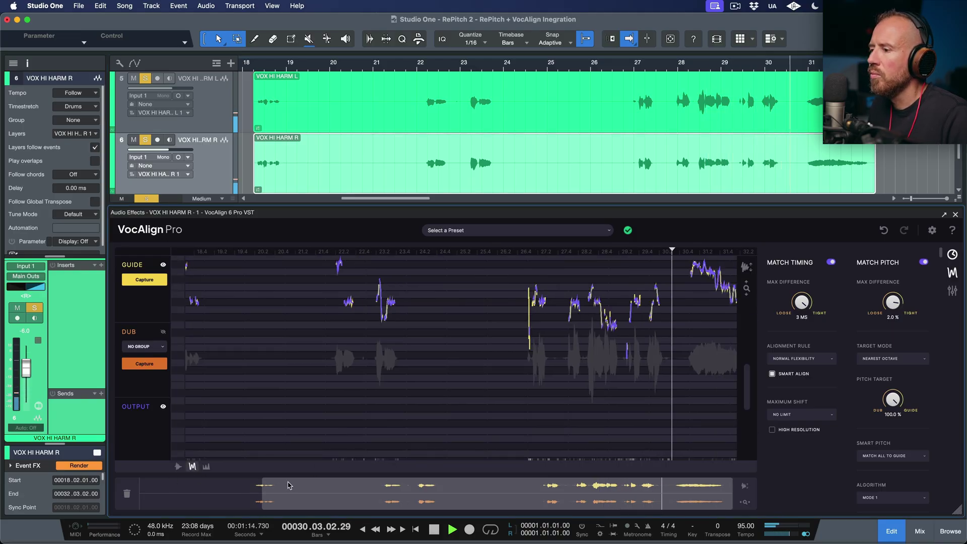
{"action": "mouse_move", "coordinate": [259, 491]}
{"action": "left_mouse_down"}
{"action": "mouse_move", "coordinate": [618, 500]}
{"action": "mouse_move", "coordinate": [608, 500]}
{"action": "left_mouse_up"}
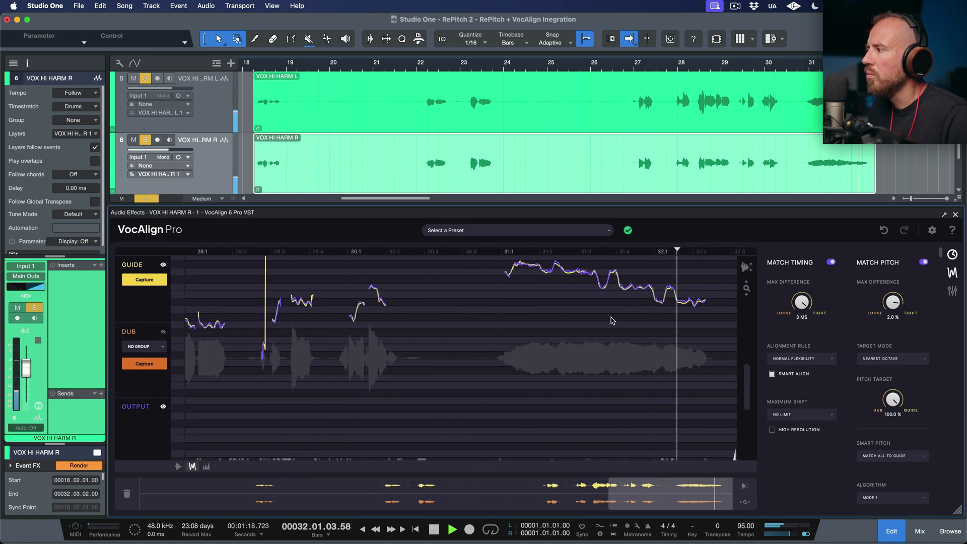
{"action": "key", "text": "space"}
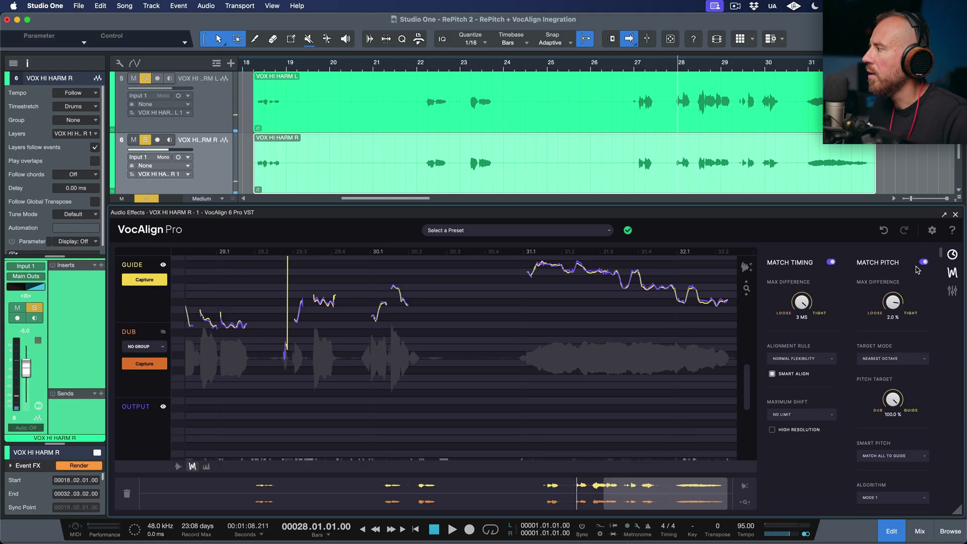
{"action": "left_click", "coordinate": [923, 262]}
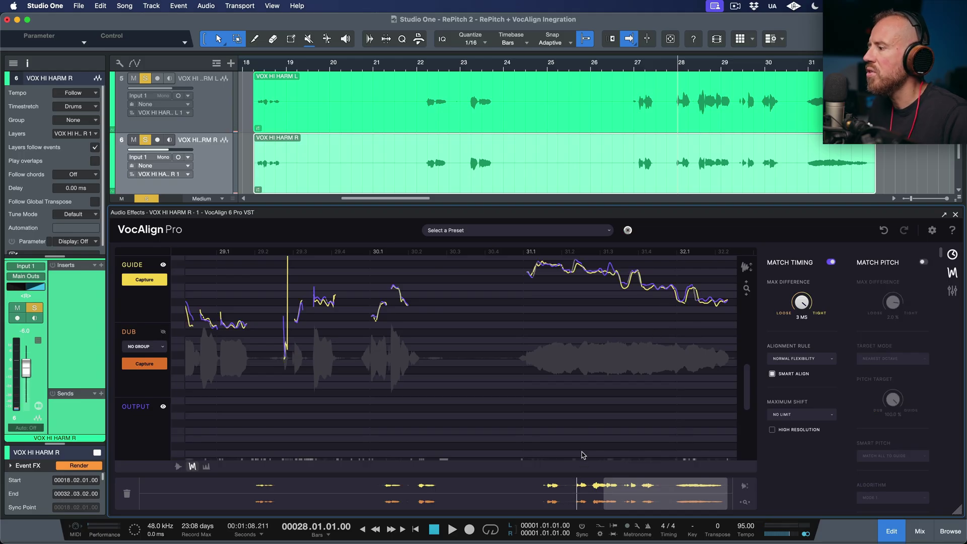
{"action": "left_click_drag", "start_coordinate": [607, 499], "coordinate": [693, 500]}
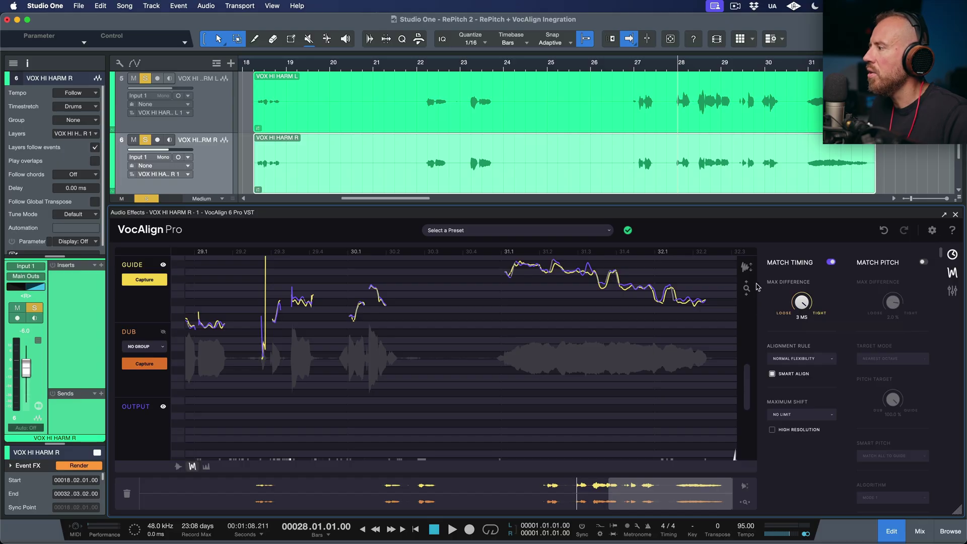
{"action": "scroll", "coordinate": [766, 302], "scroll_direction": "up", "scroll_amount": 3}
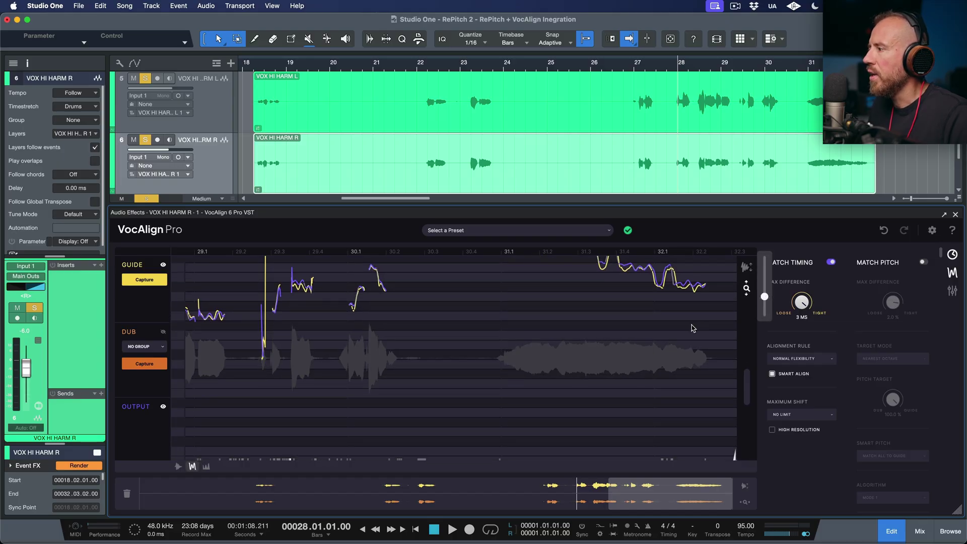
{"action": "scroll", "coordinate": [692, 328], "scroll_direction": "up", "scroll_amount": 3}
{"action": "scroll", "coordinate": [693, 327], "scroll_direction": "up", "scroll_amount": 3}
{"action": "scroll", "coordinate": [692, 327], "scroll_direction": "down", "scroll_amount": 4}
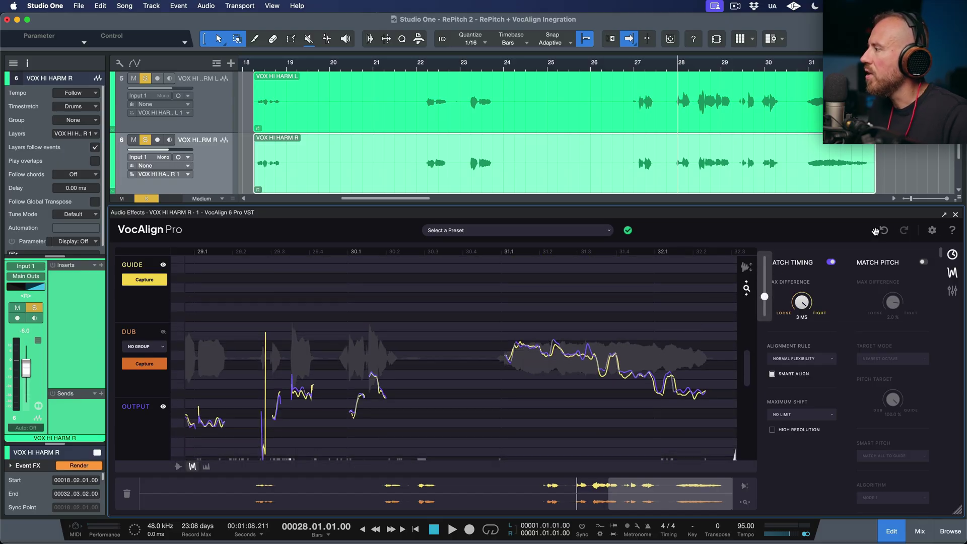
{"action": "left_click", "coordinate": [923, 262]}
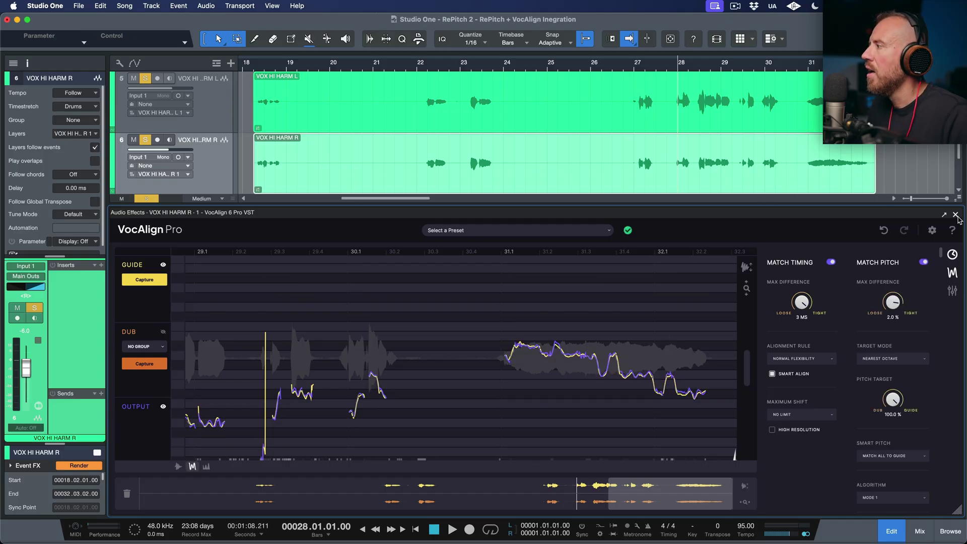
Render the right harmony's alignment, unsolo the left harmony track and unmute the music bed event.
{"action": "left_click", "coordinate": [955, 216]}
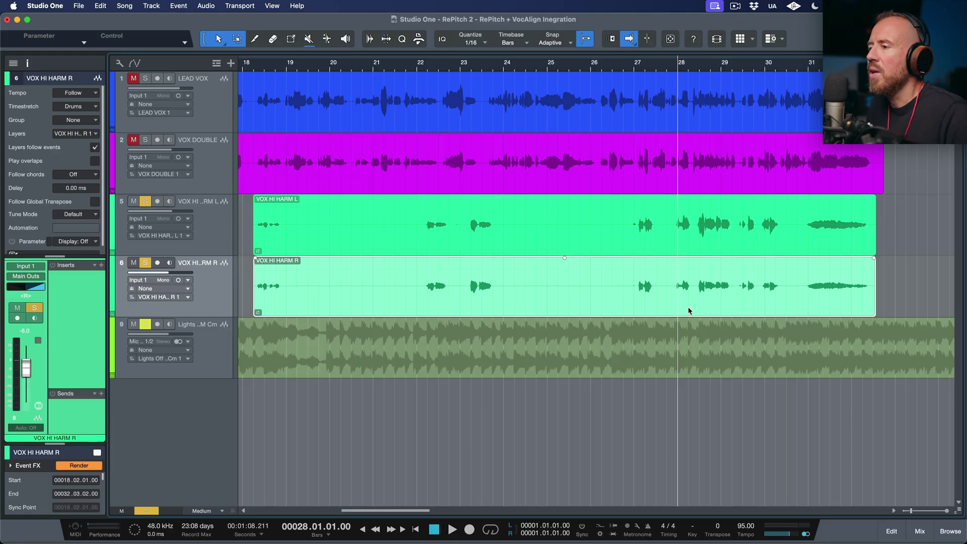
{"action": "left_click", "coordinate": [80, 466]}
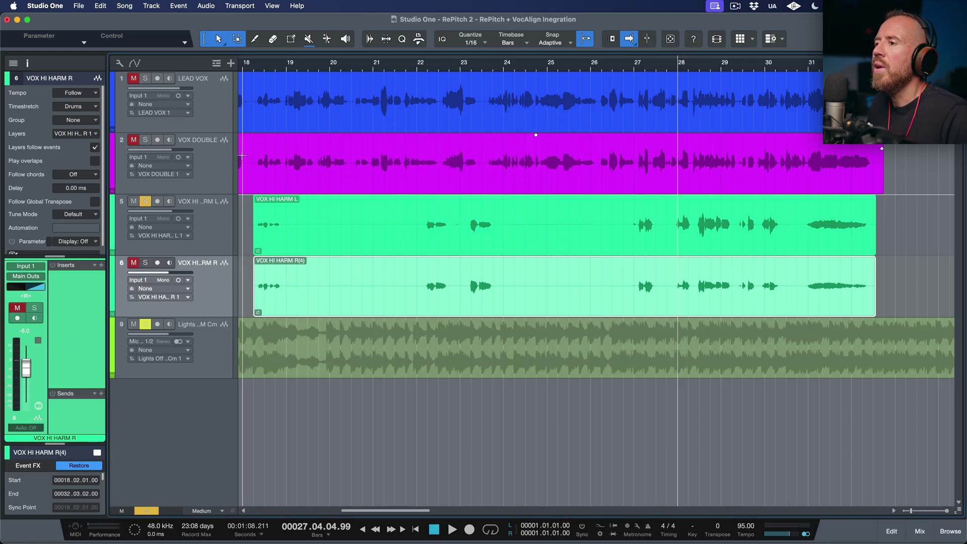
{"action": "left_click", "coordinate": [146, 202]}
{"action": "left_click", "coordinate": [715, 371]}
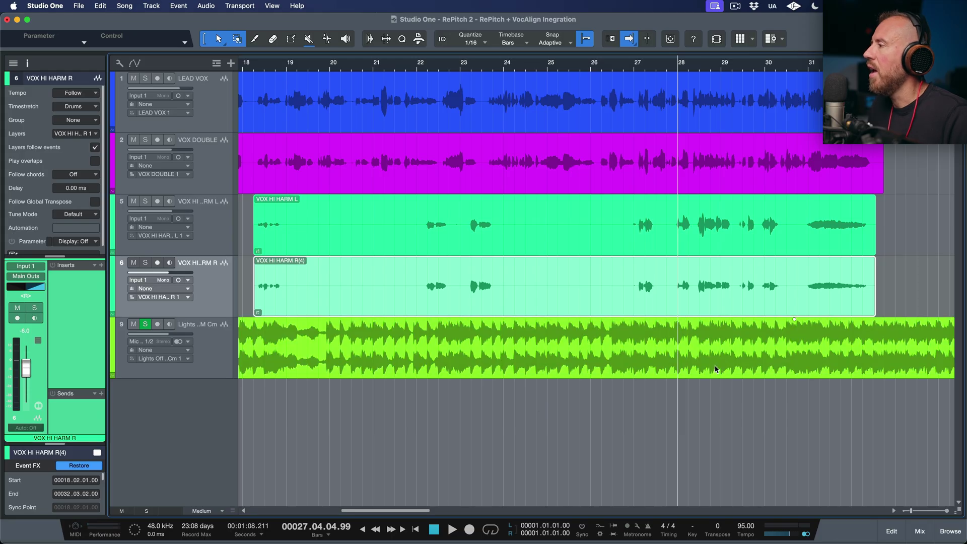
Play the full arrangement from bar 31, then stop playback.
{"action": "left_click", "coordinate": [810, 67]}
{"action": "key", "text": "space"}
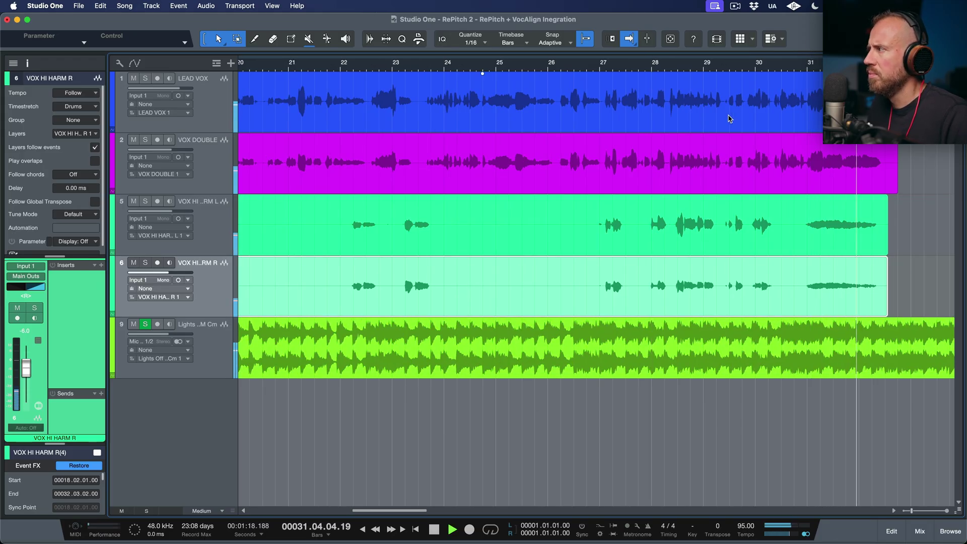
{"action": "key", "text": "space"}
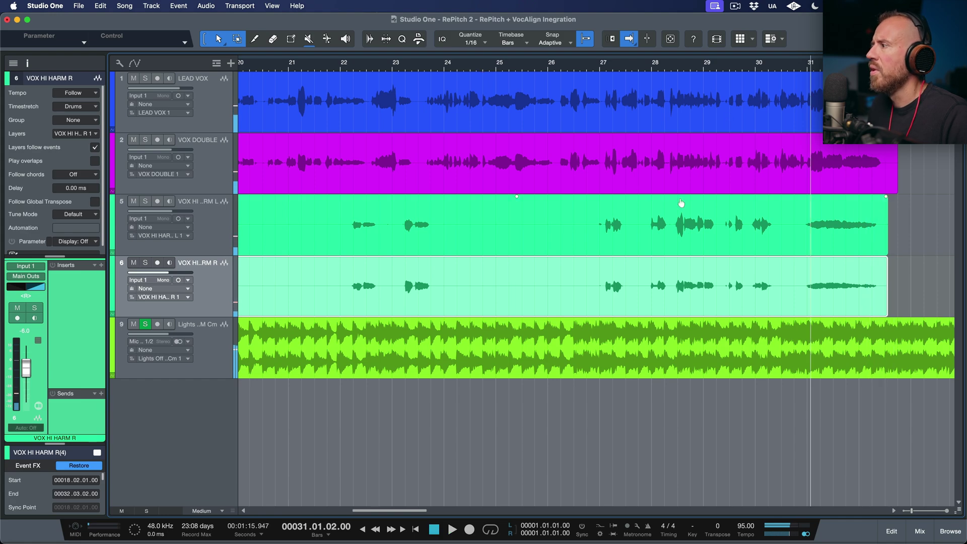
{"action": "scroll", "coordinate": [658, 234], "scroll_direction": "left", "scroll_amount": 3}
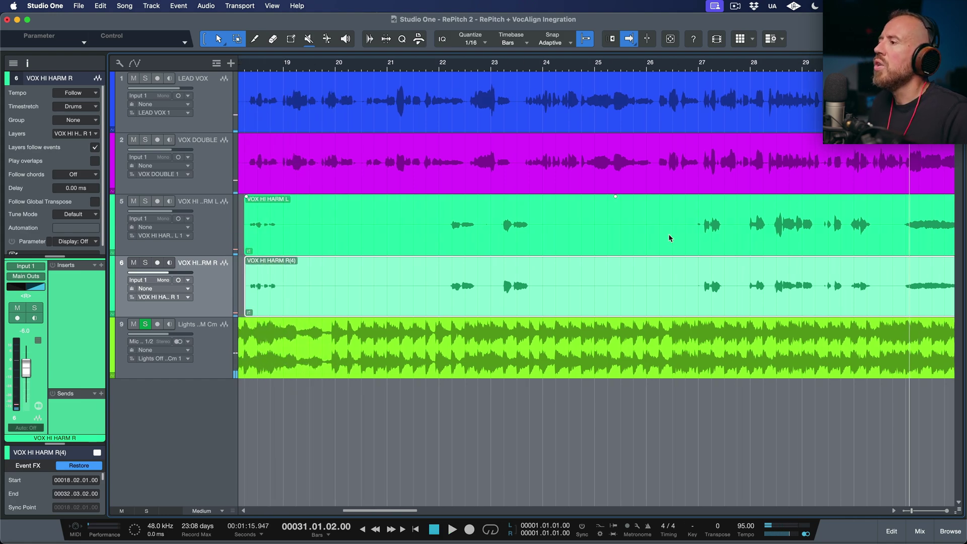
{"action": "left_click", "coordinate": [597, 123]}
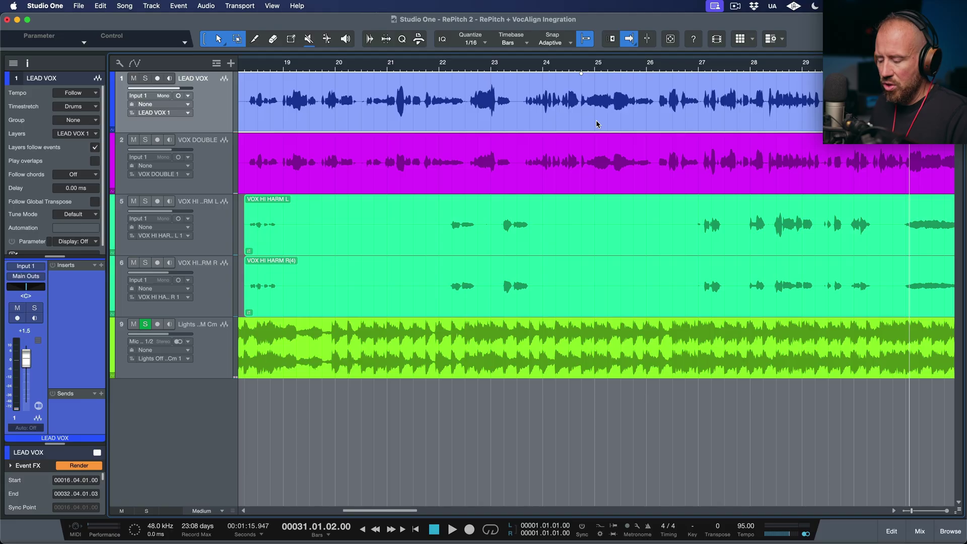
Zoom to bars 17–29, enlarge all track heights, and play everything from bar 17.
{"action": "key", "text": "w"}
{"action": "left_click", "coordinate": [281, 242]}
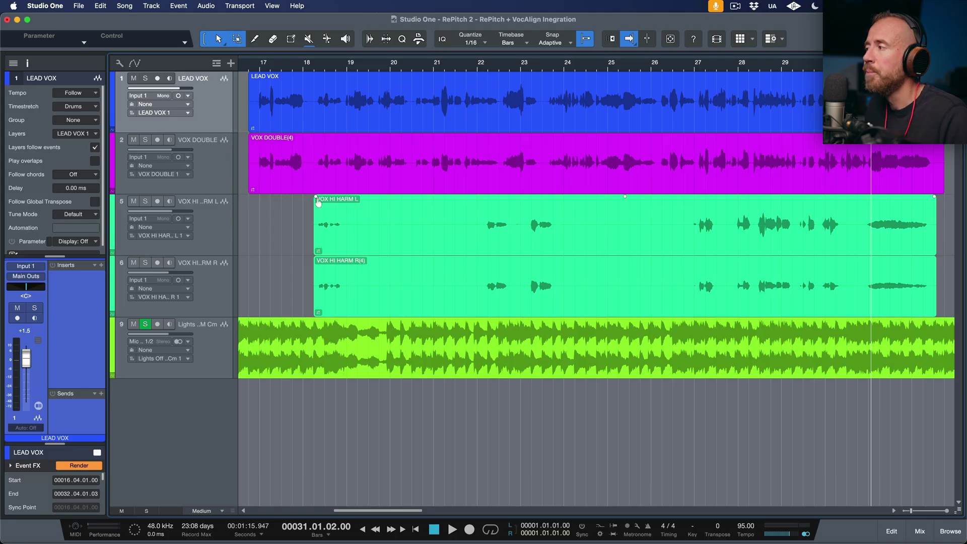
{"action": "left_click", "coordinate": [257, 66]}
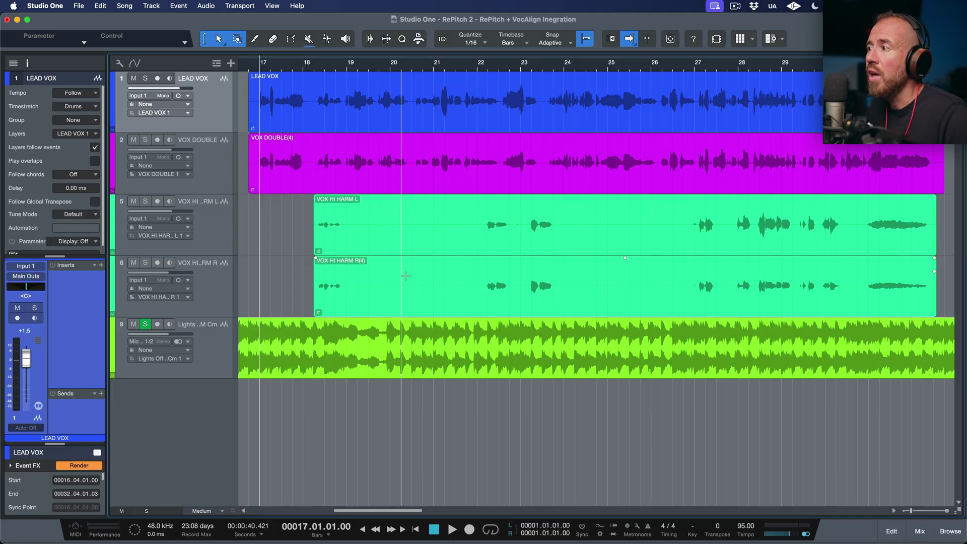
{"action": "key", "text": "shift+e"}
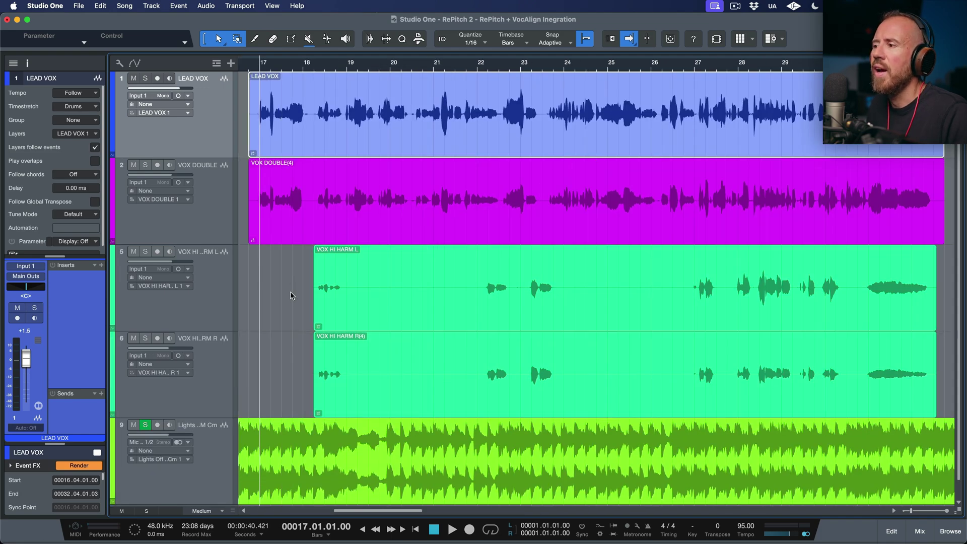
{"action": "left_click", "coordinate": [291, 295]}
{"action": "key", "text": "space"}
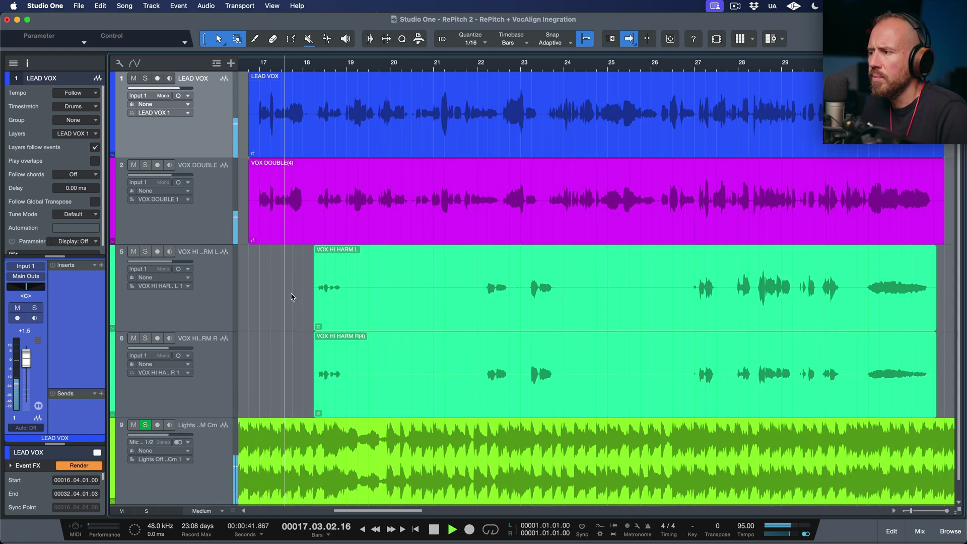